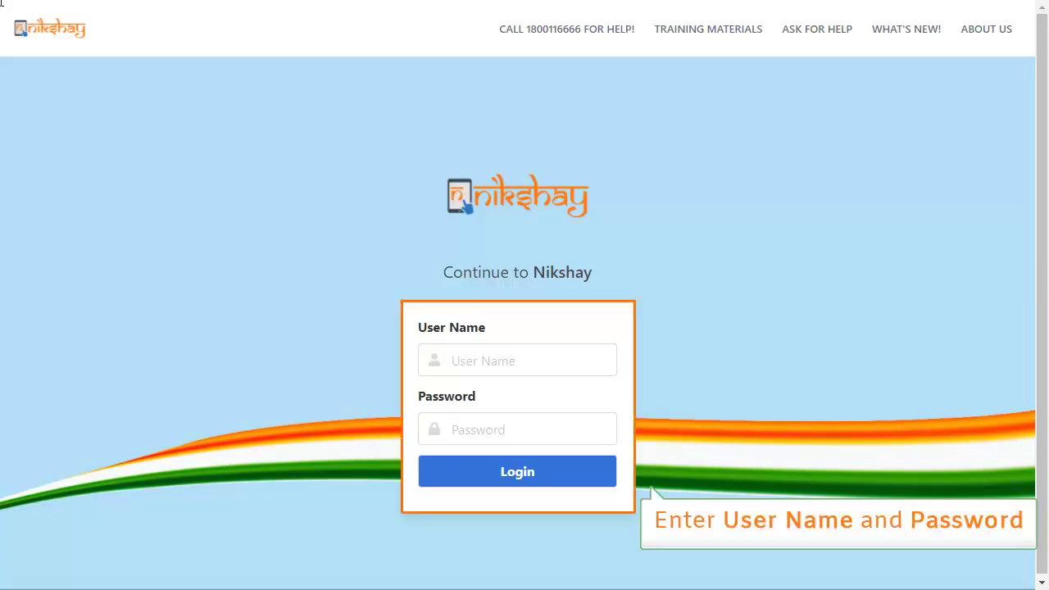
Enter the user name and paste the account password into the Nikshay login form
click(519, 360)
text(dto-anani)
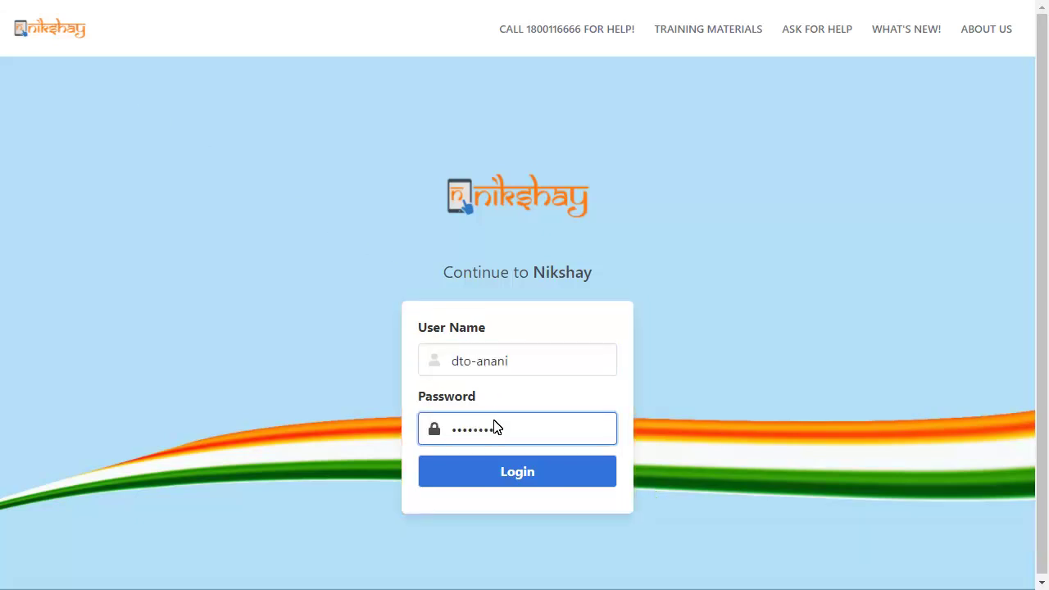
click(496, 427)
key(ctrl+v)
Log in, search cases for the test patient by name, and open their record
click(489, 471)
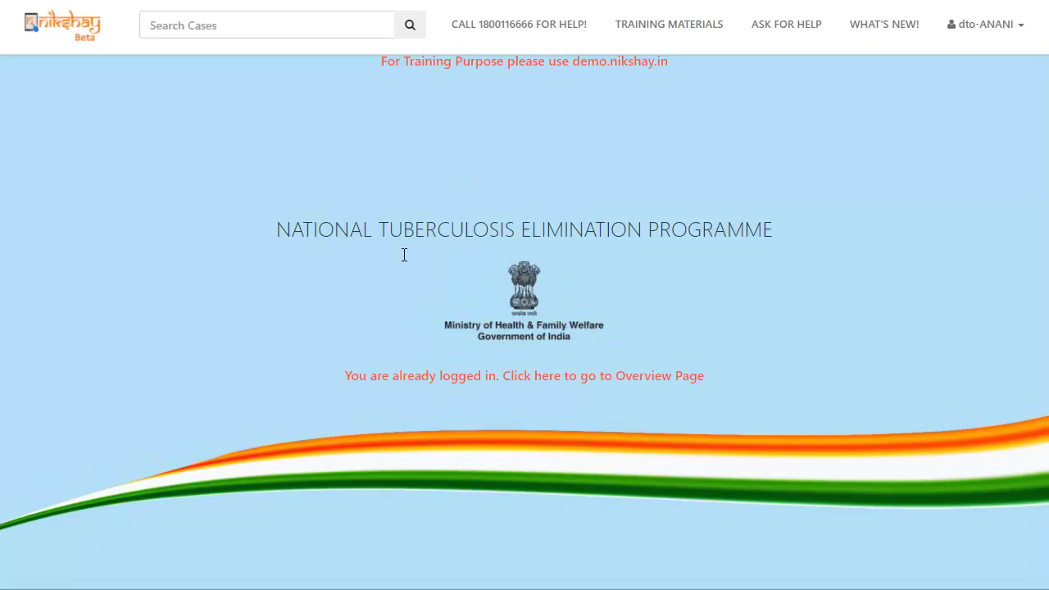
click(312, 25)
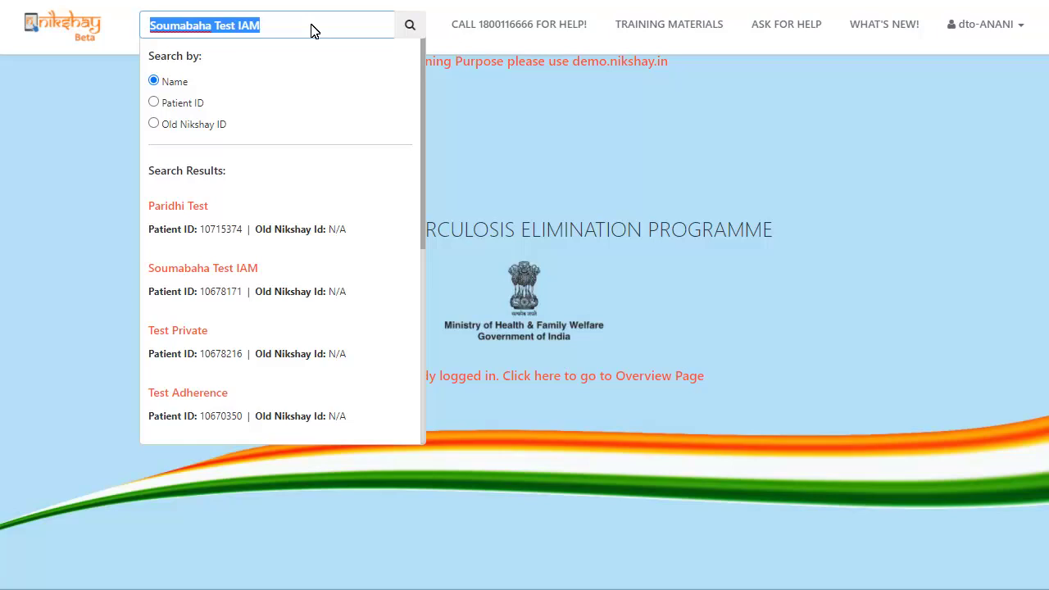
click(287, 267)
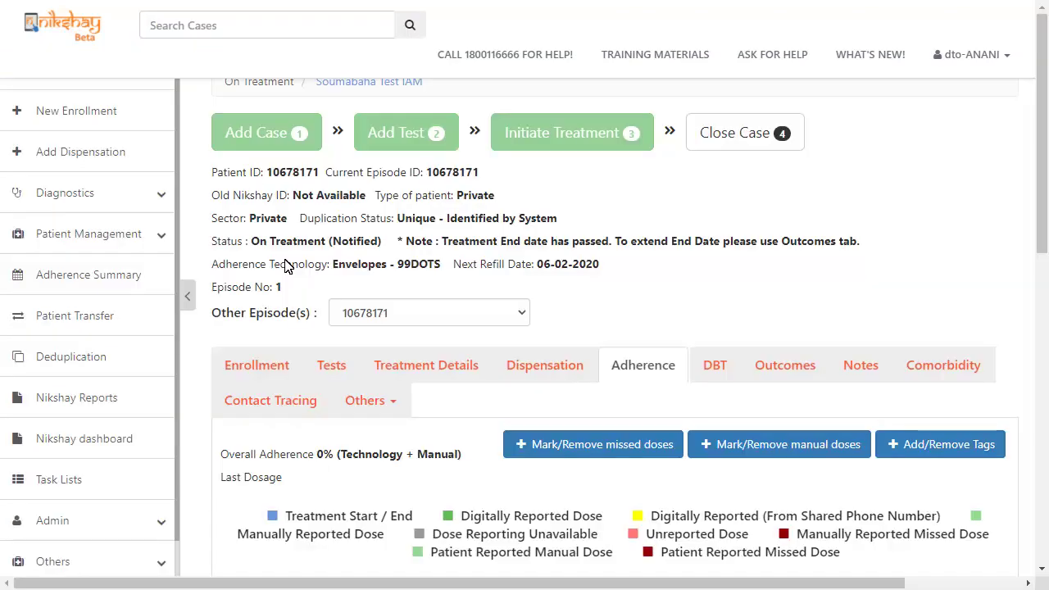
Show the patient's Tests tab with their existing Microscopy ZN tests
click(332, 365)
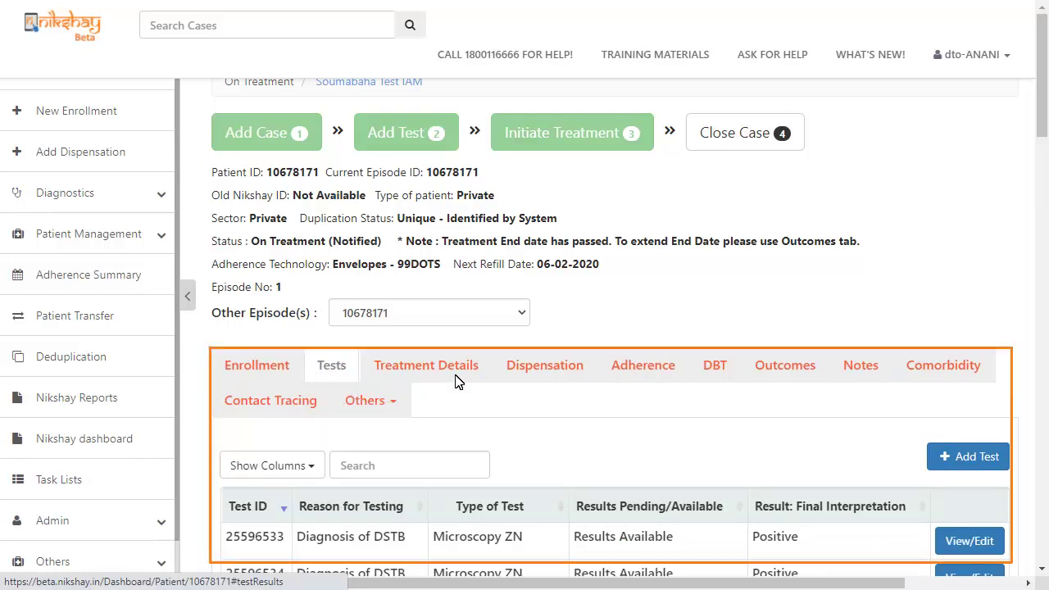
Start a new test with reason Diagnosis of TB and test type CBNAAT
click(928, 455)
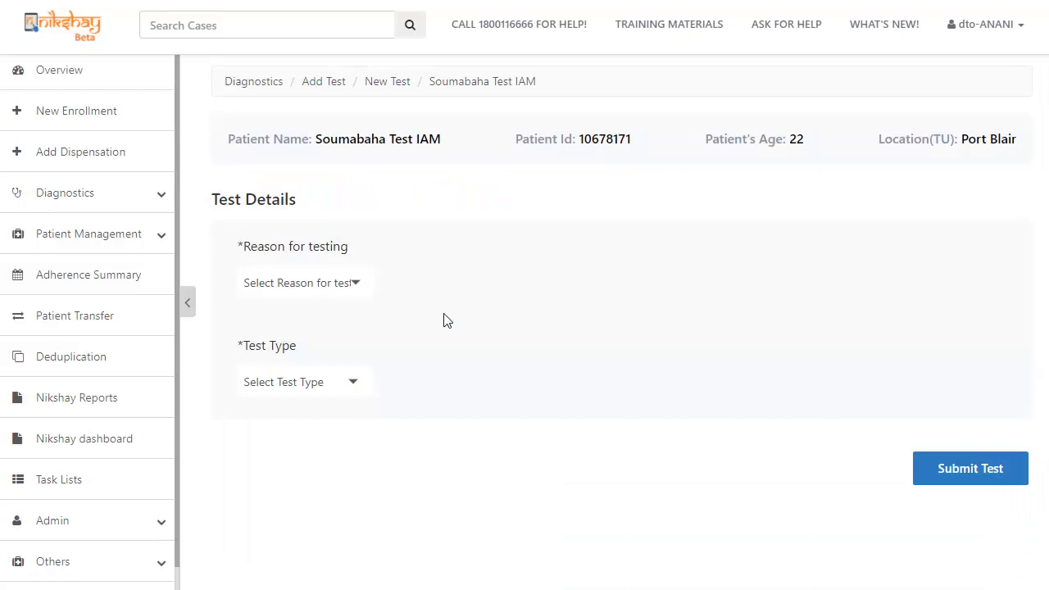
click(292, 281)
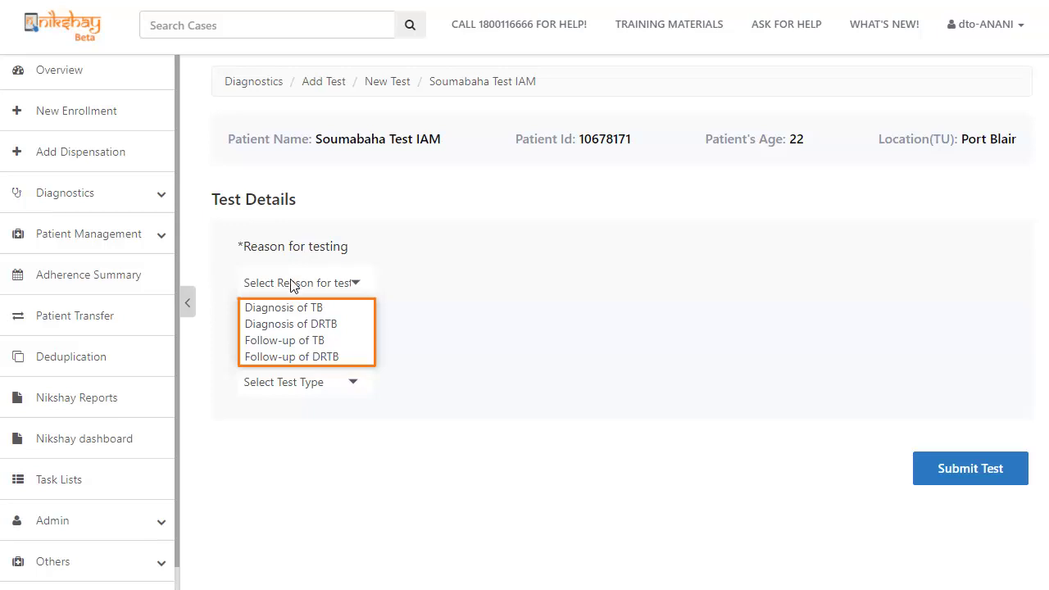
click(287, 310)
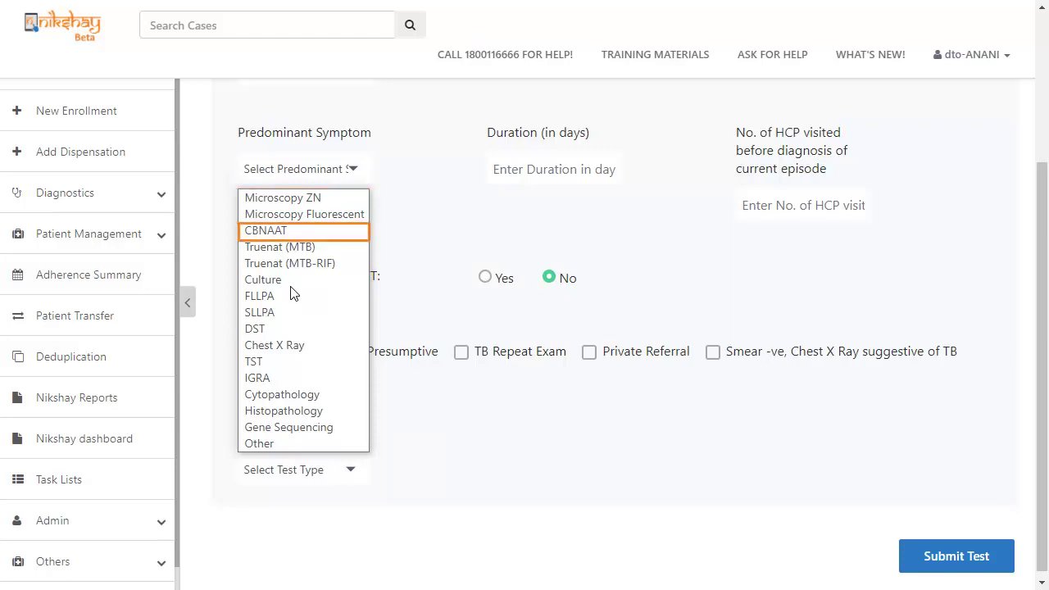
click(302, 230)
scroll(1042, 277, down, 2)
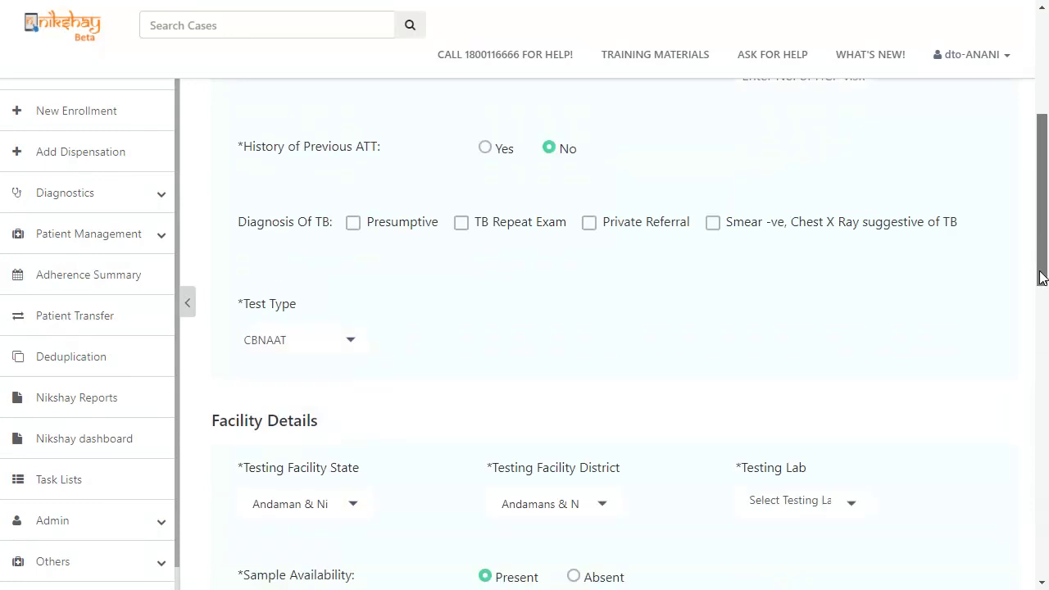
drag(1043, 277, 1031, 366)
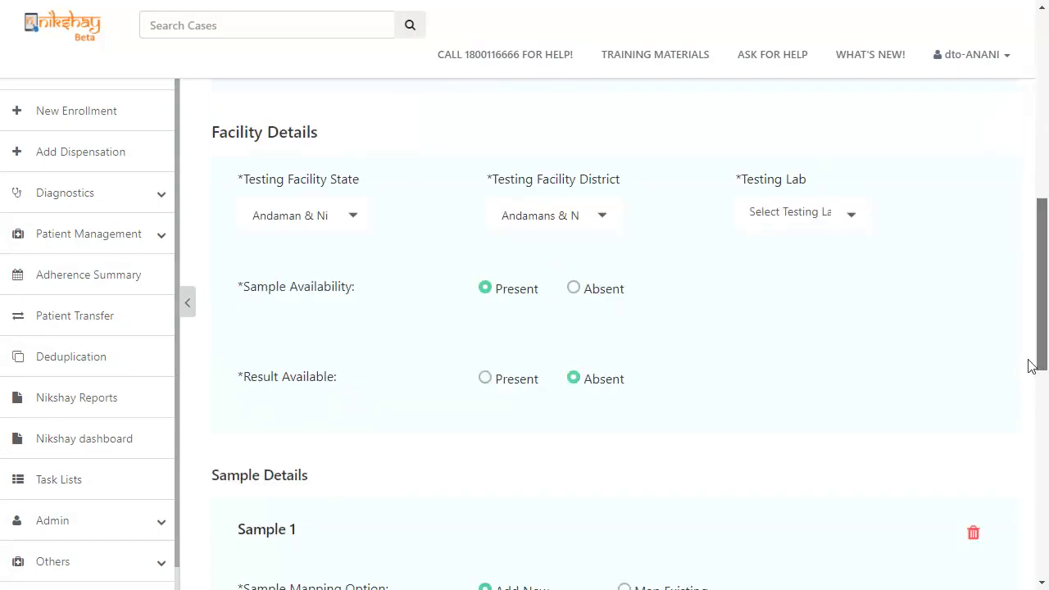
scroll(1030, 365, down, 1)
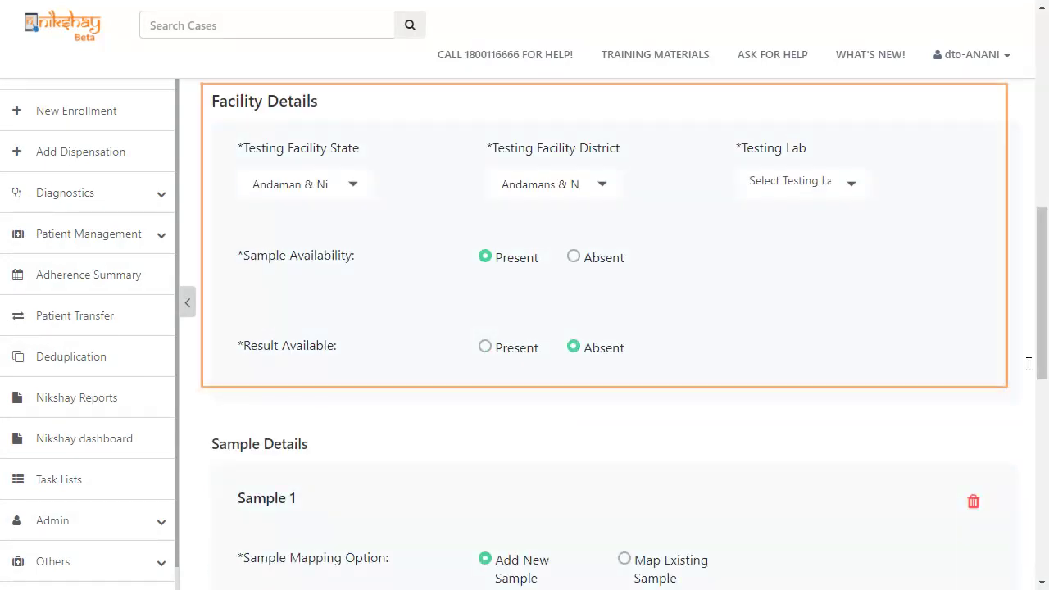
Set the testing facility to Bihar, Araria, Forbesganj lab and mark Result Available as Present
click(302, 185)
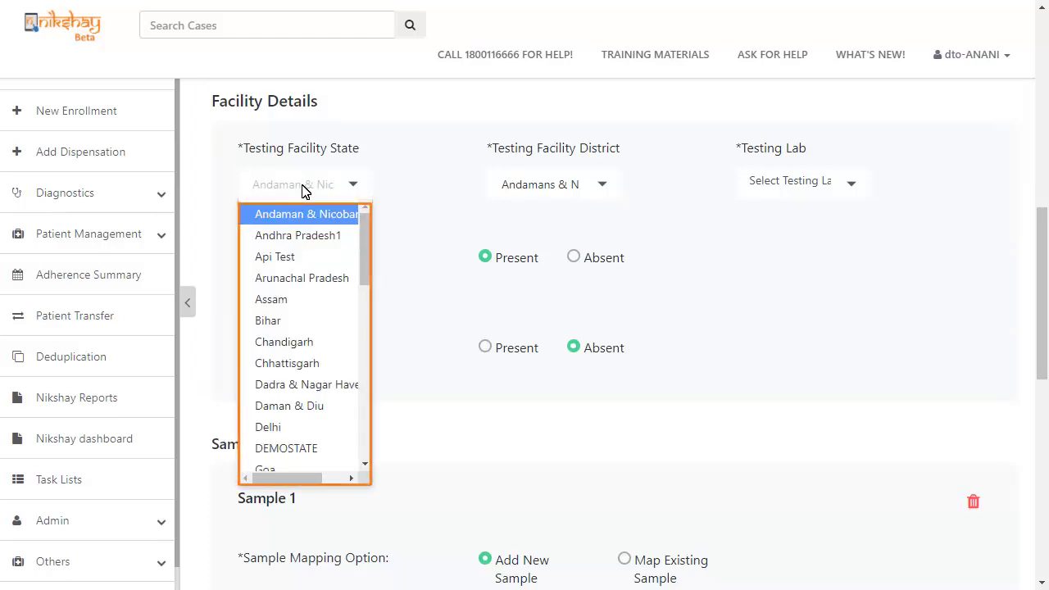
click(270, 320)
click(517, 185)
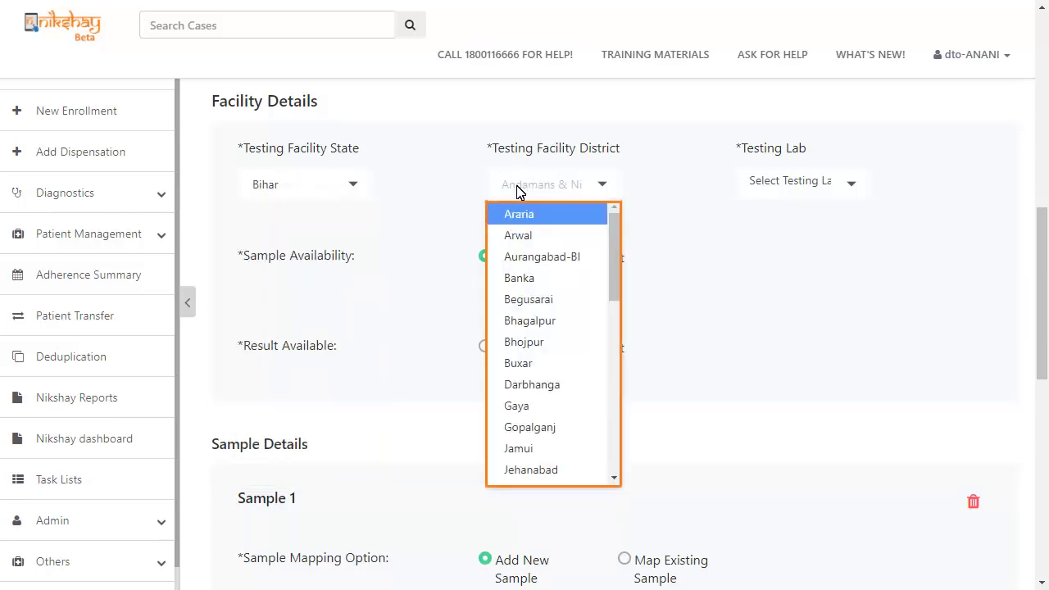
click(519, 214)
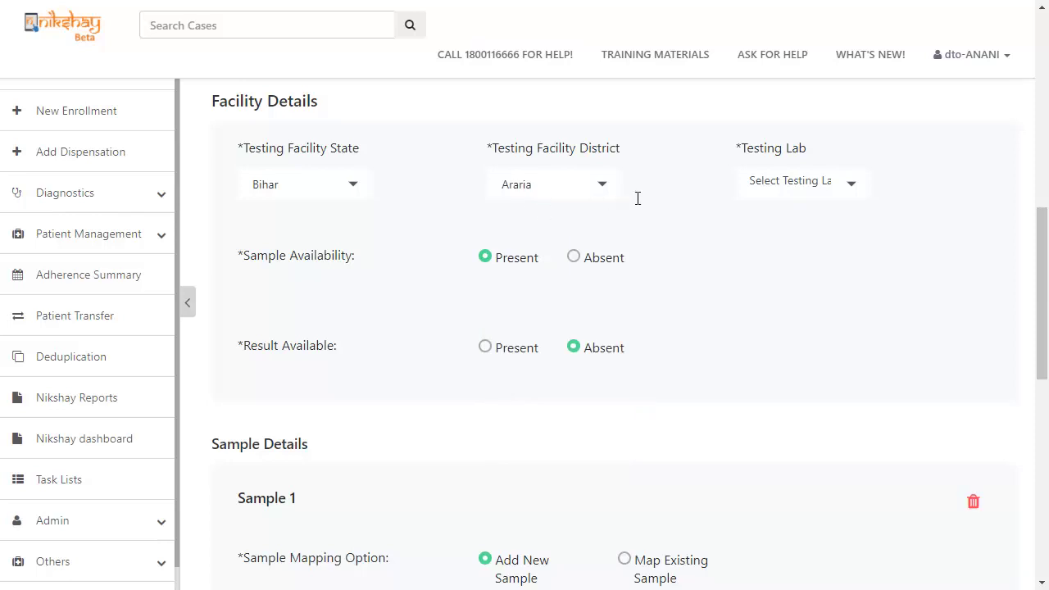
click(762, 181)
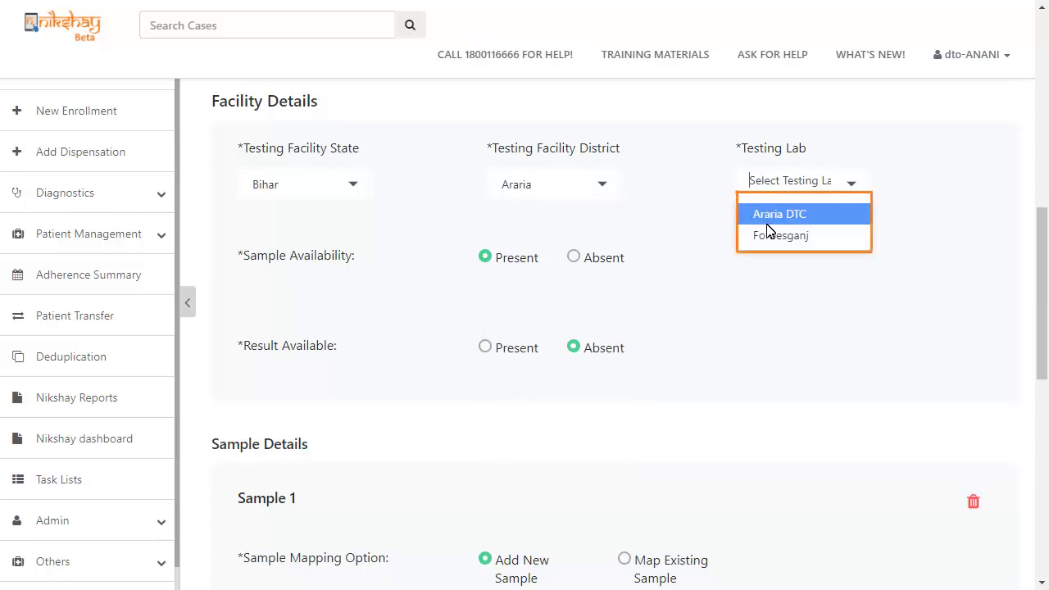
click(771, 236)
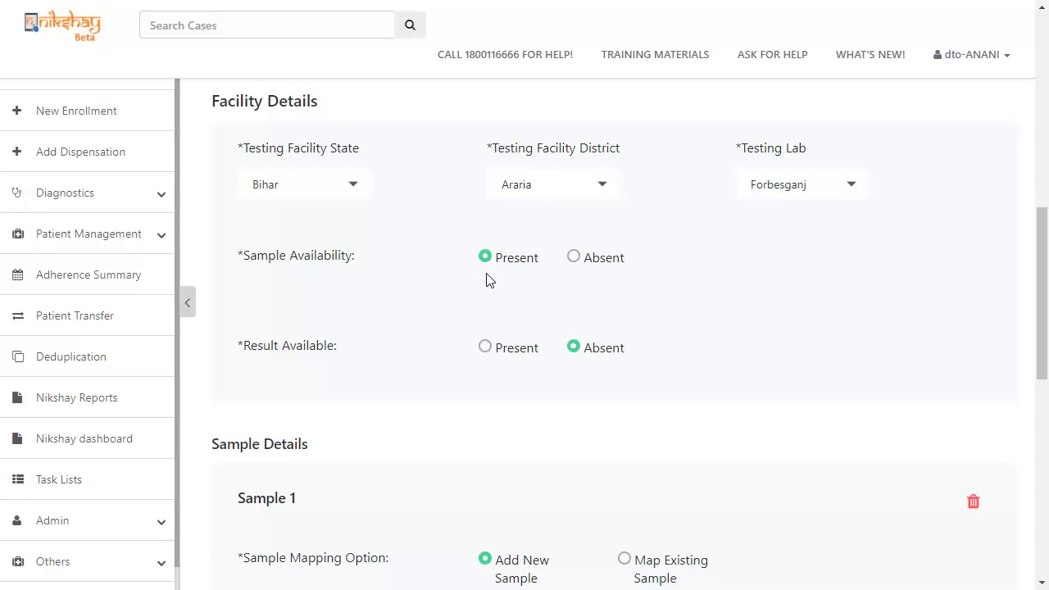
click(485, 348)
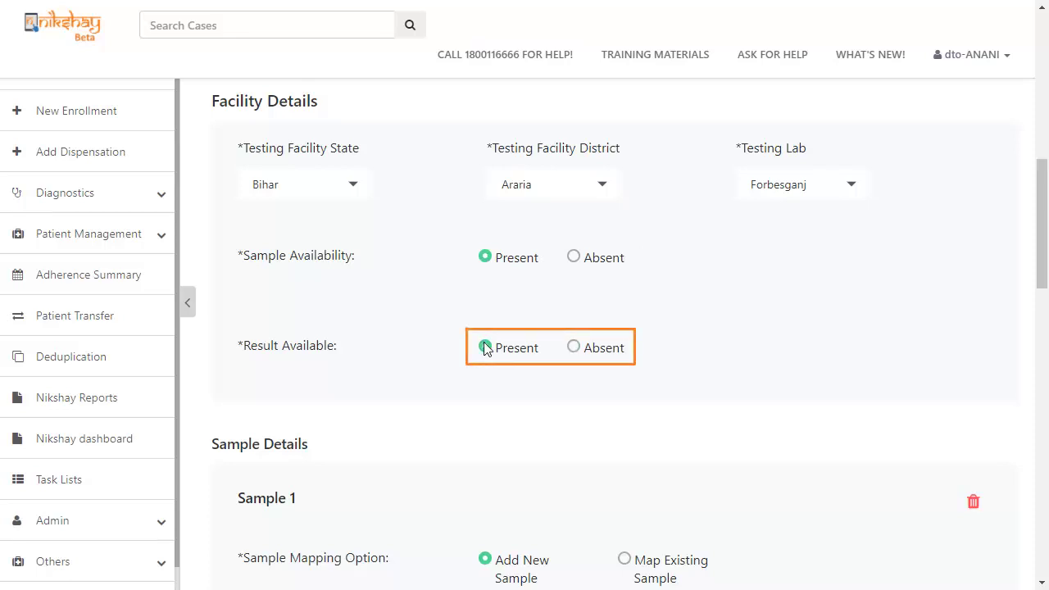
drag(1044, 264, 1028, 355)
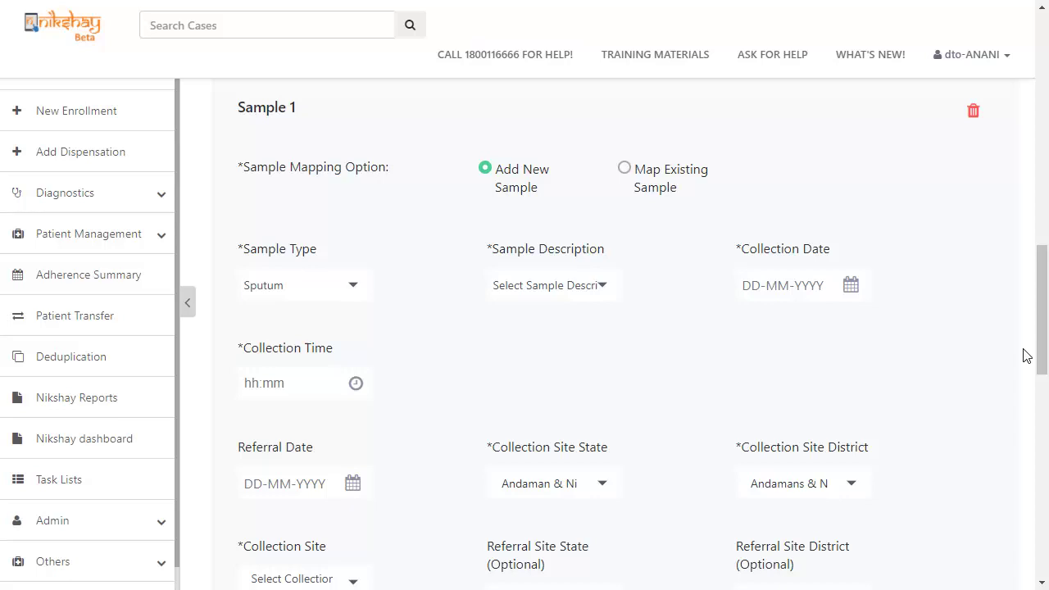
Switch Sample 1 to Map Existing Sample, then back to Add New Sample
click(625, 168)
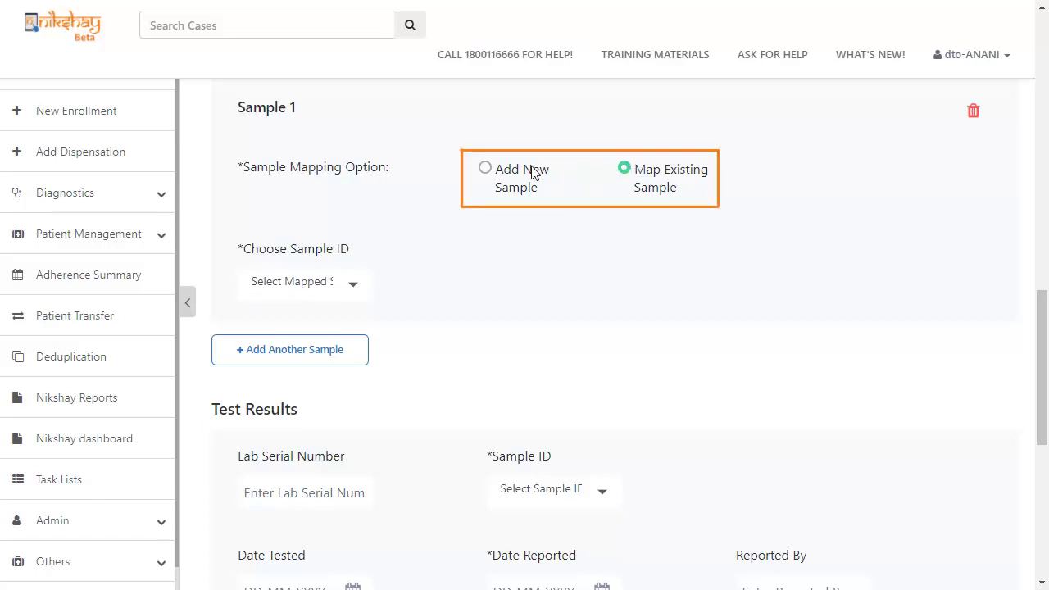
click(485, 169)
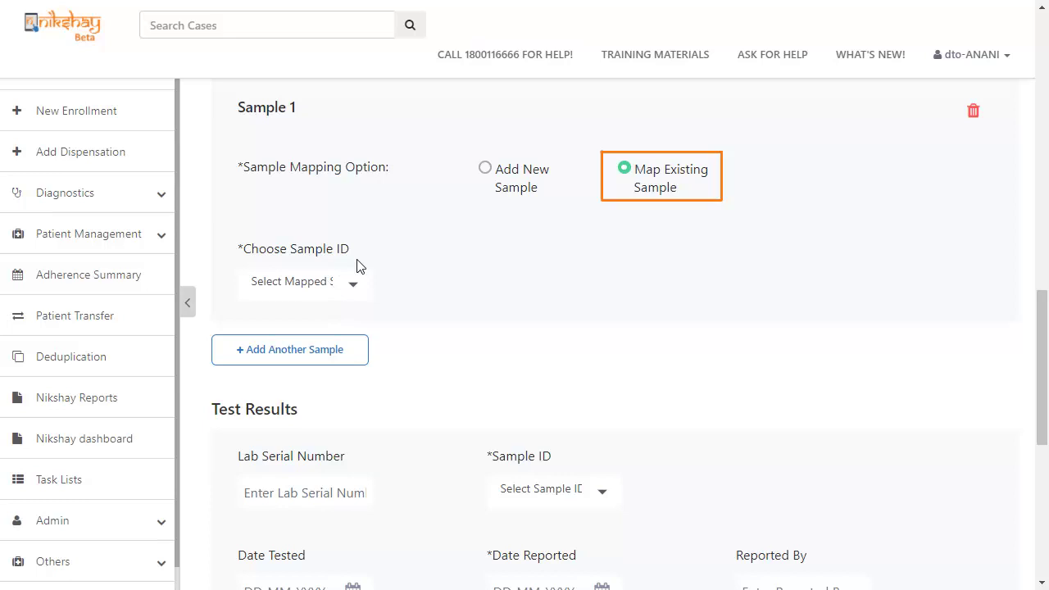
click(485, 170)
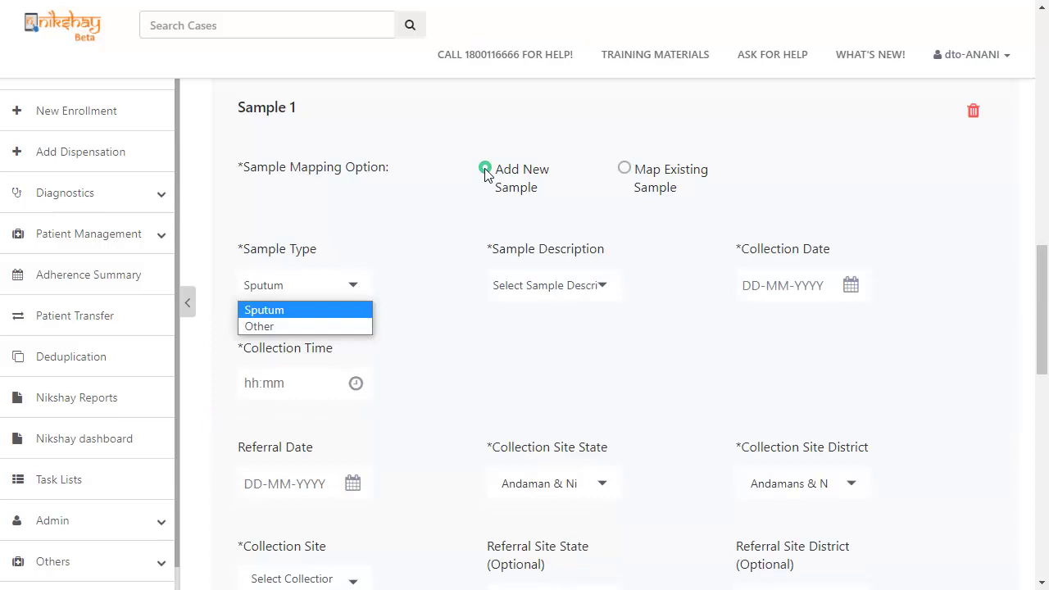
Keep Sputum as Sample 1's type and describe it as Saliva
click(317, 316)
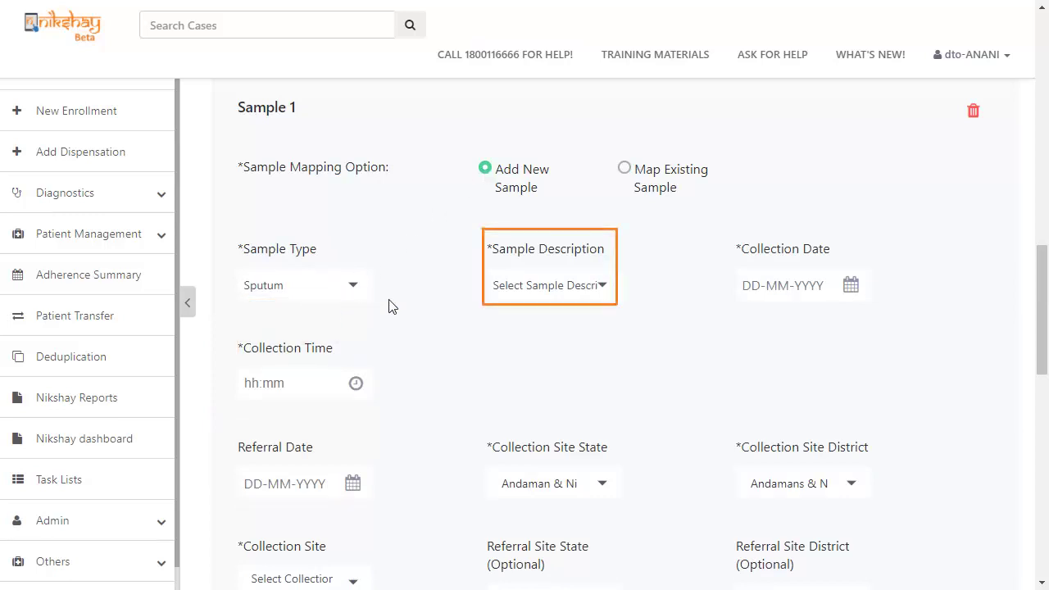
click(516, 292)
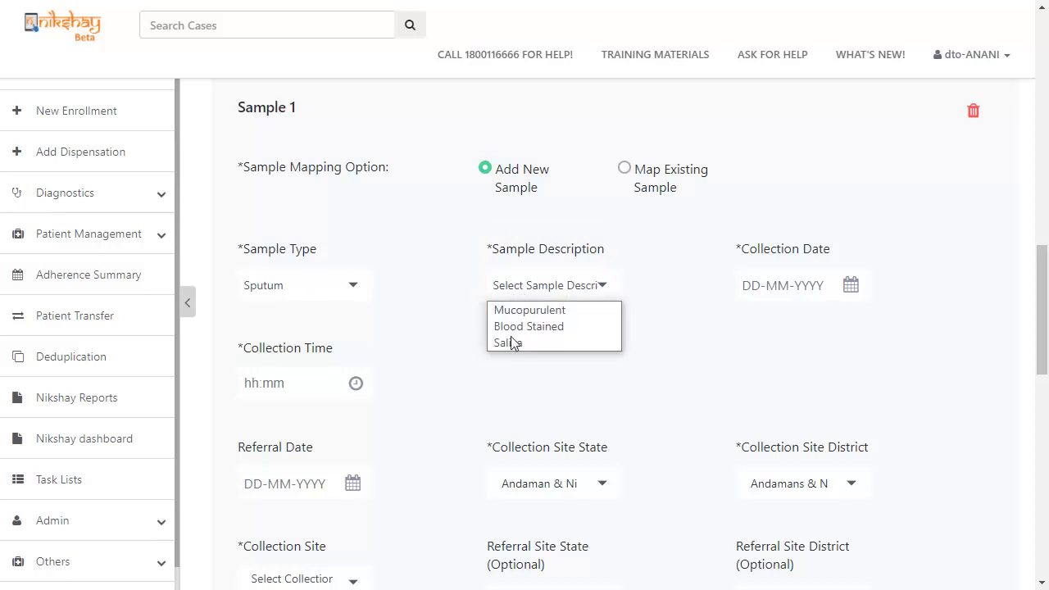
click(510, 346)
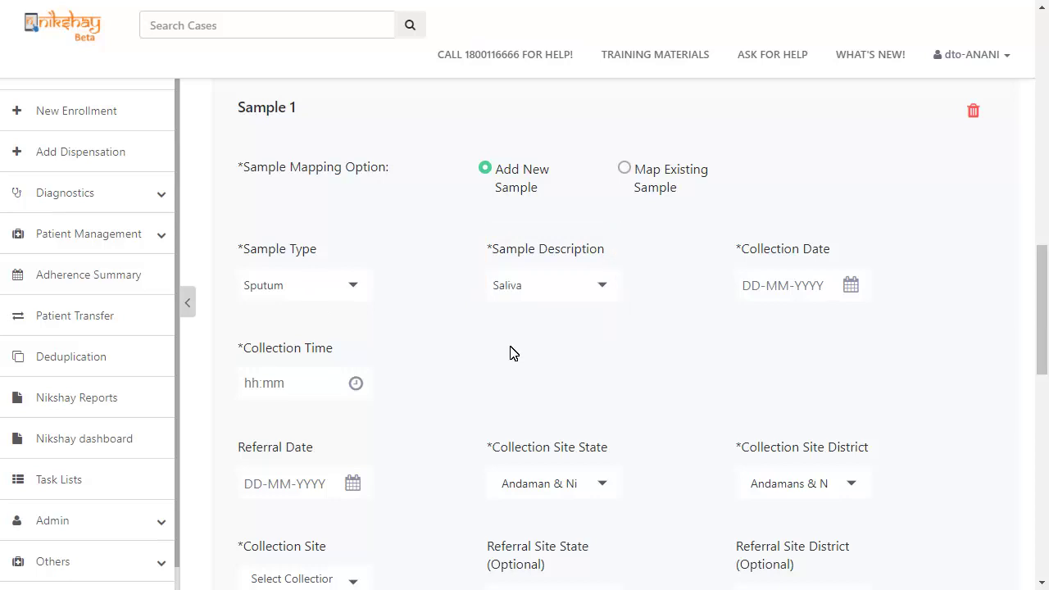
Set Sample 1's collection date to 12-09-2021 and collection time to 06:00
click(770, 287)
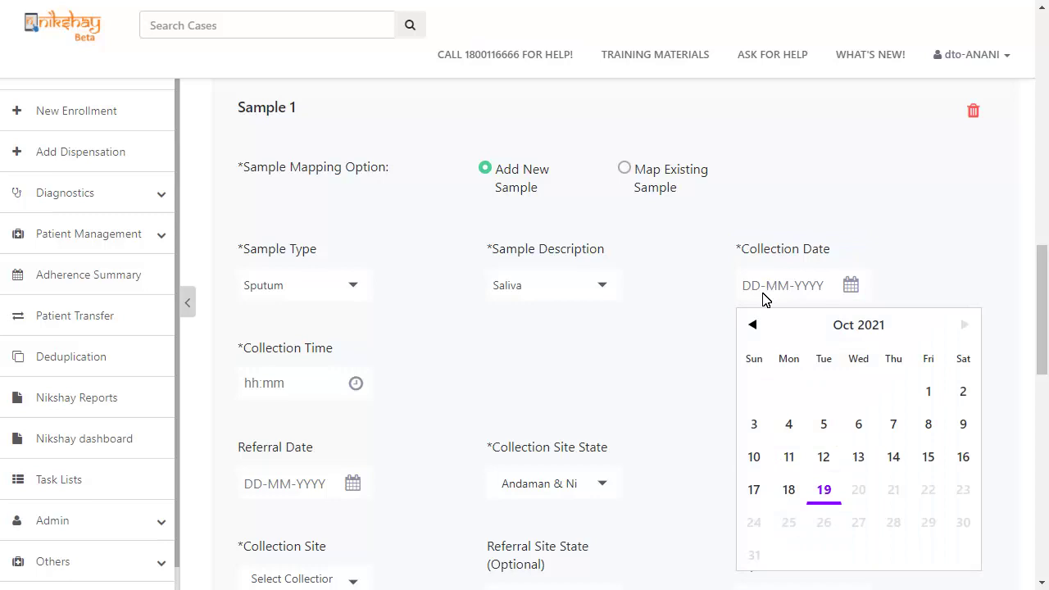
click(752, 325)
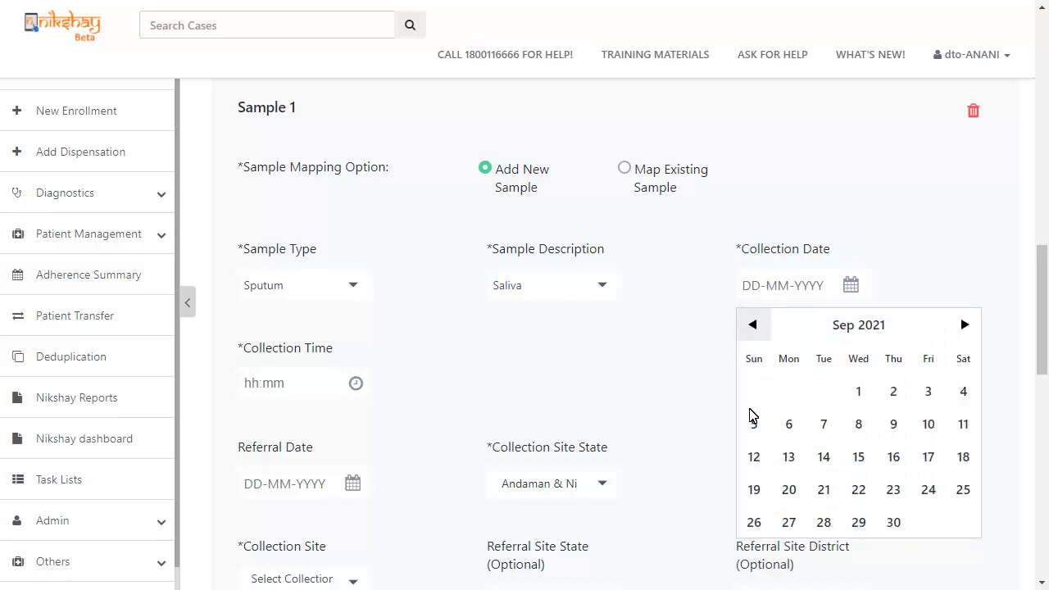
click(754, 456)
click(355, 385)
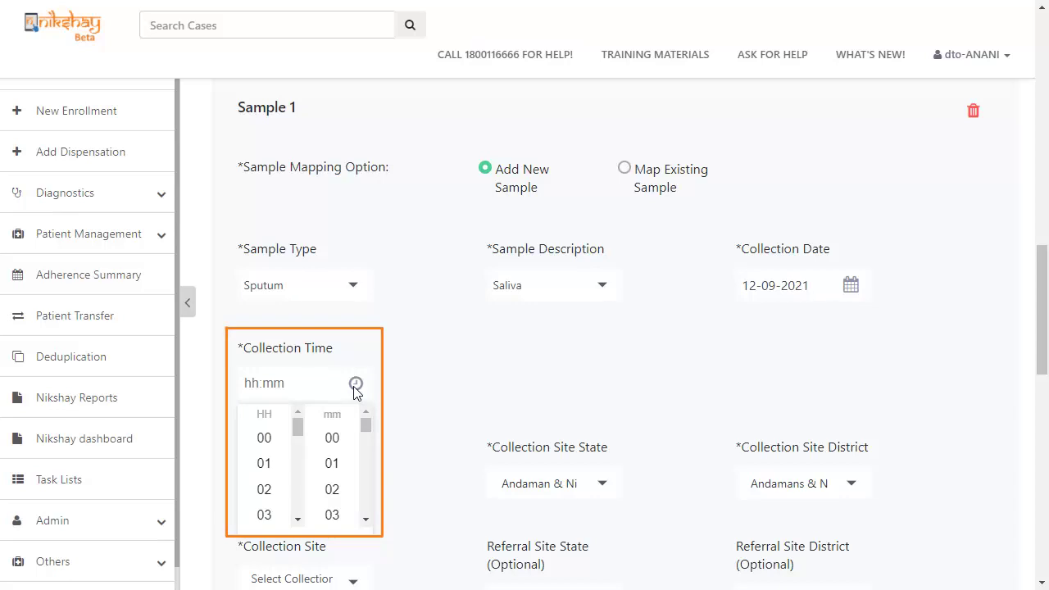
click(297, 519)
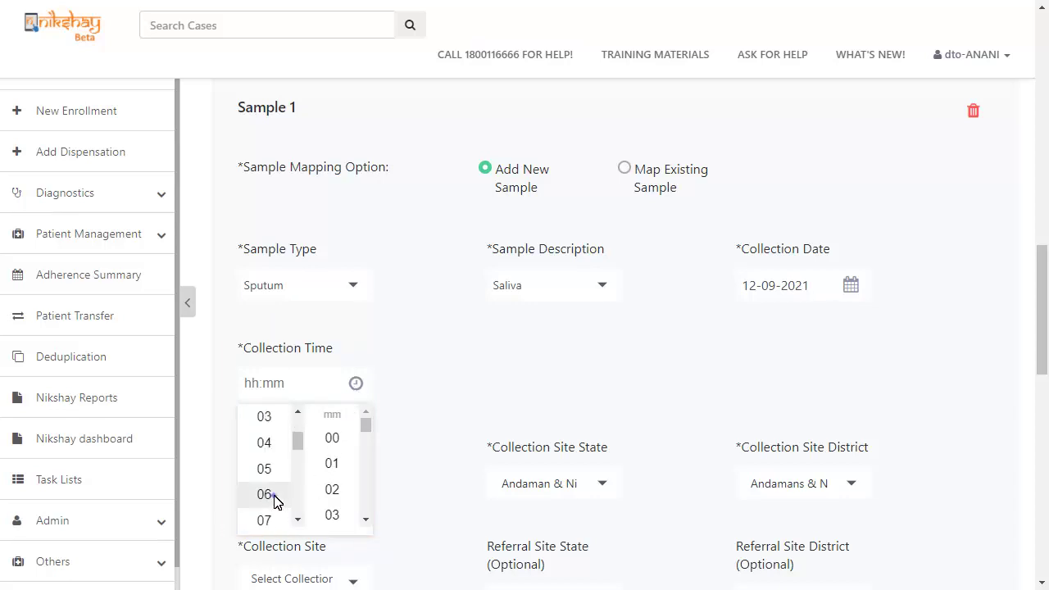
click(271, 494)
click(332, 438)
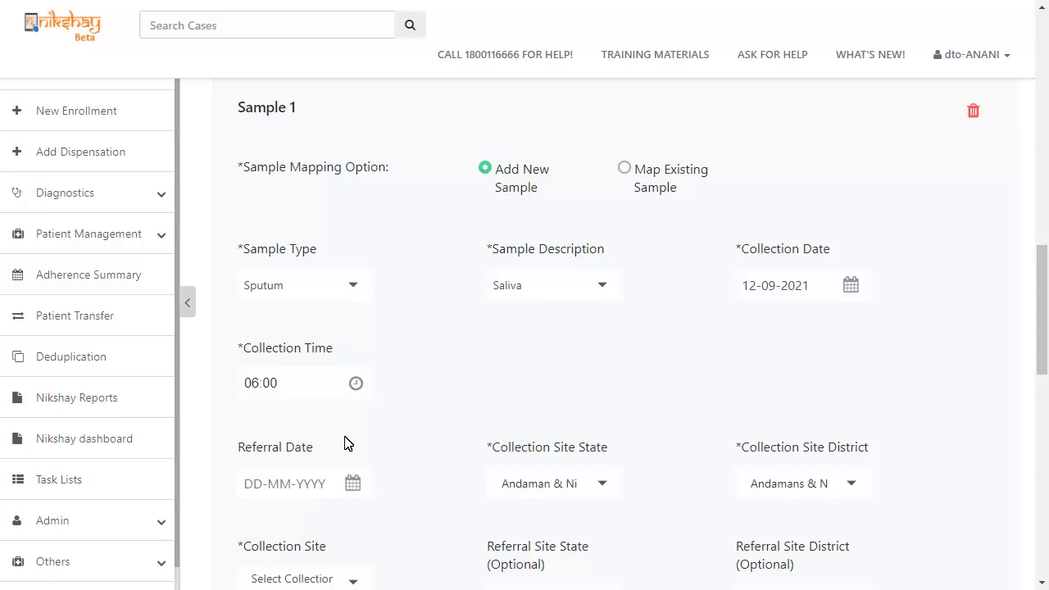
Set Sample 1's referral date to 10-09-2021
click(305, 486)
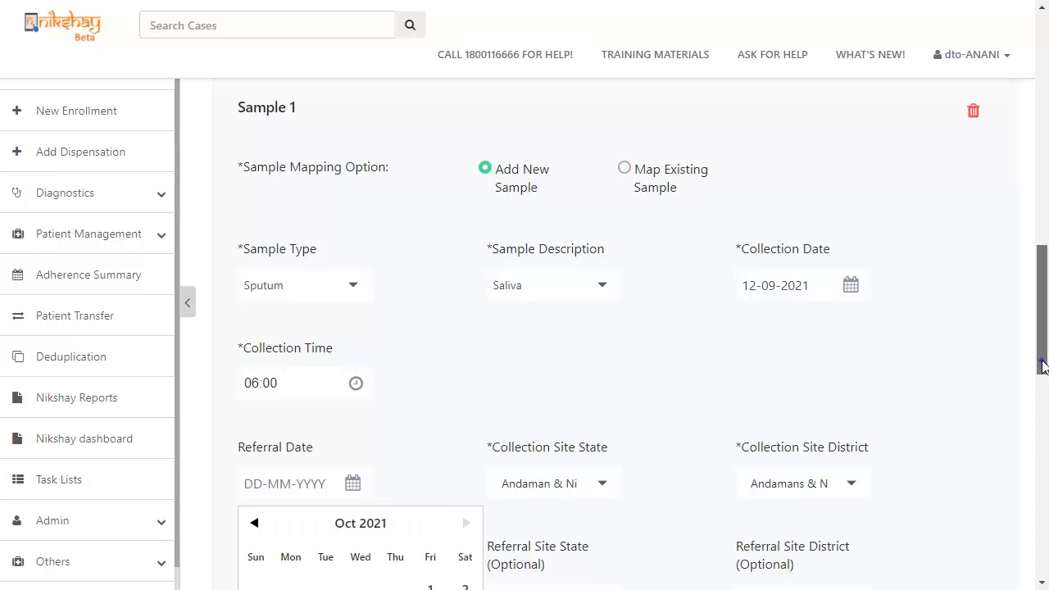
drag(1044, 364, 1039, 426)
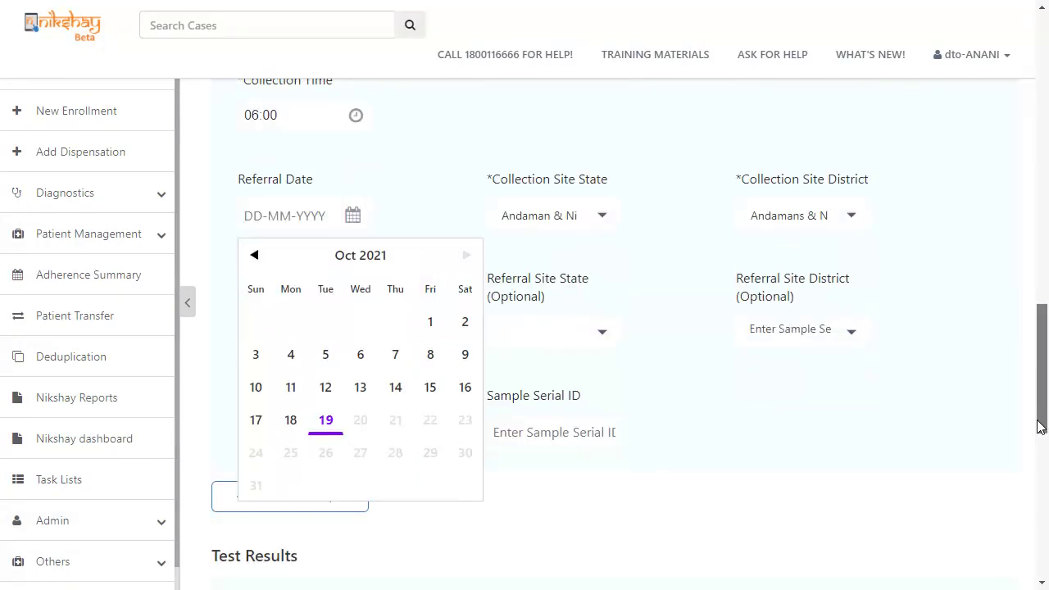
click(256, 257)
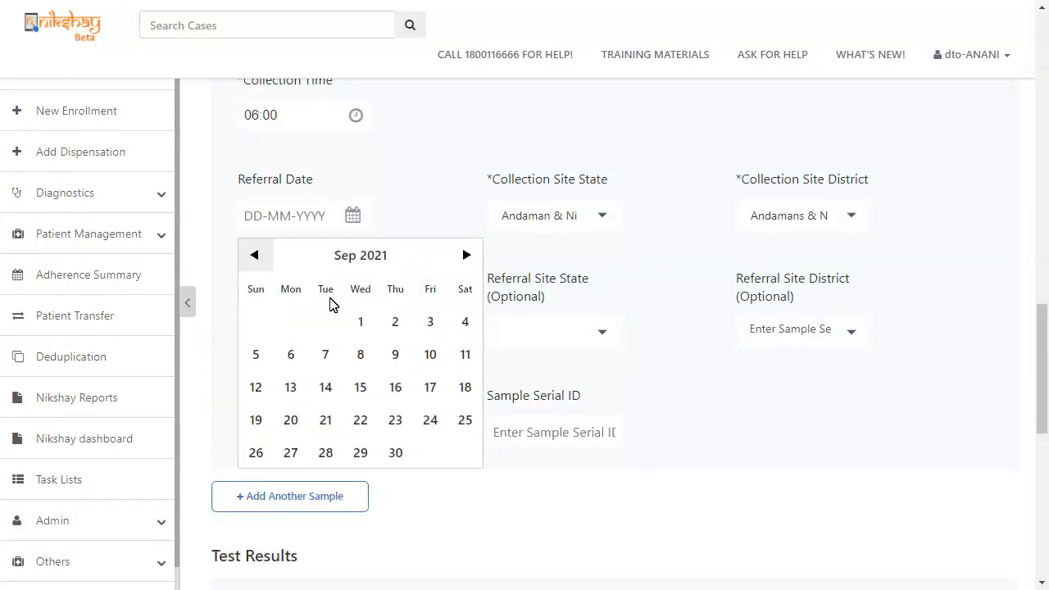
click(430, 355)
Set the collection site to Araria DTC in Bihar state, Araria district
click(508, 218)
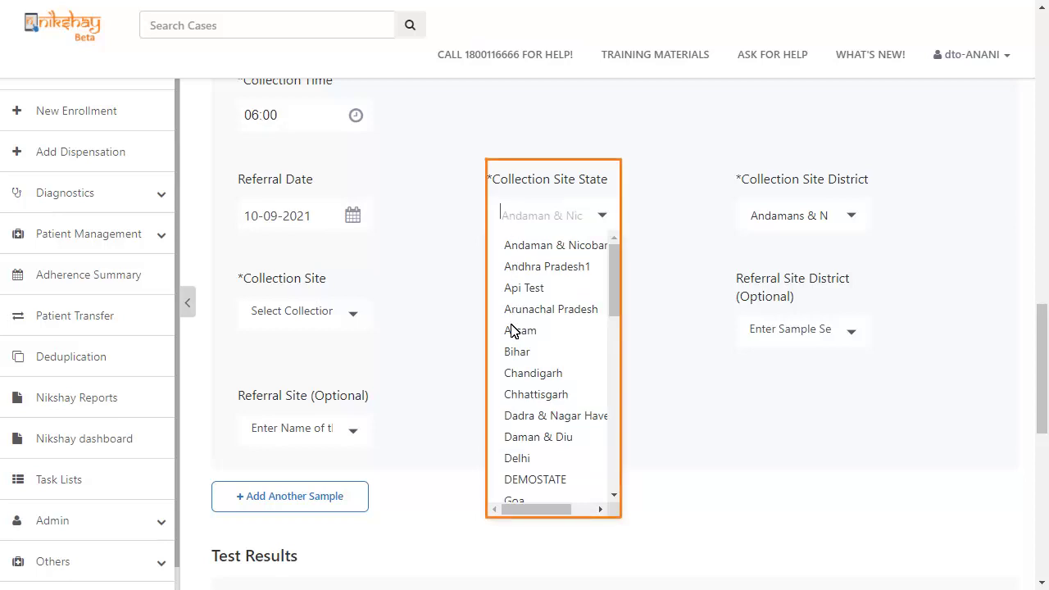
click(513, 350)
click(765, 218)
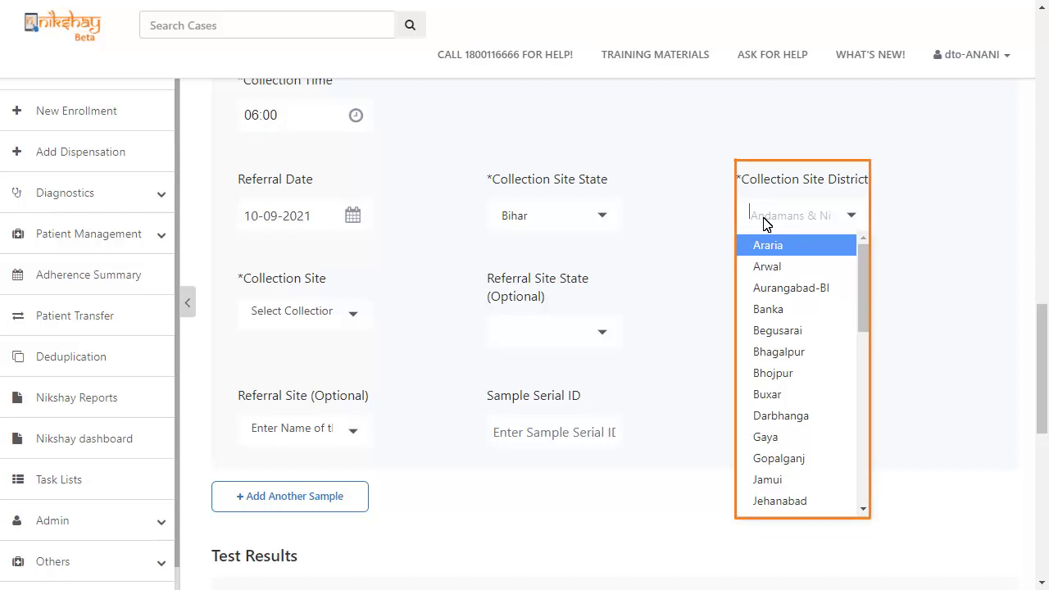
click(762, 246)
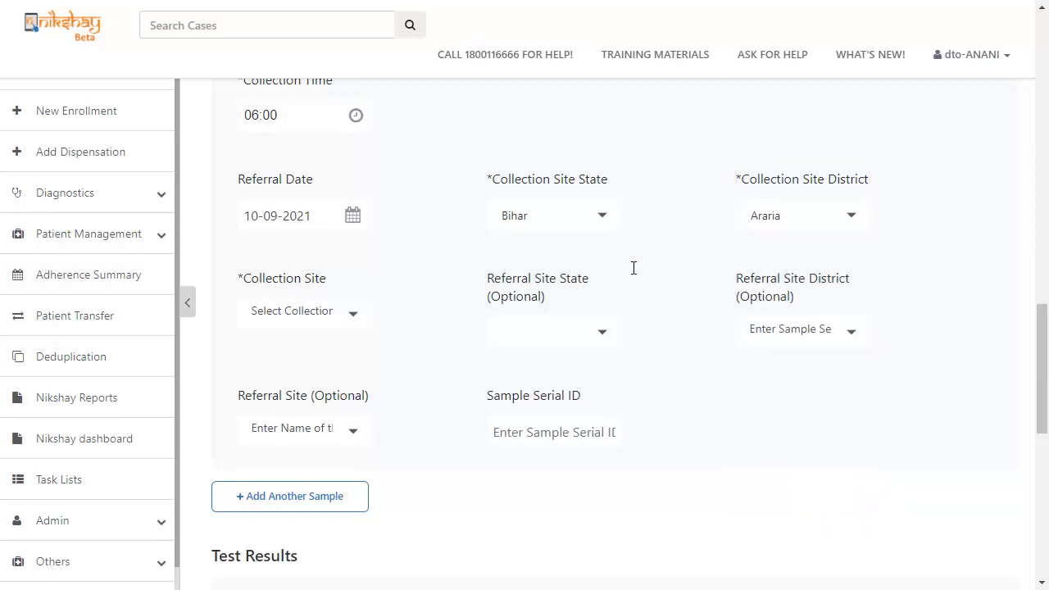
click(282, 314)
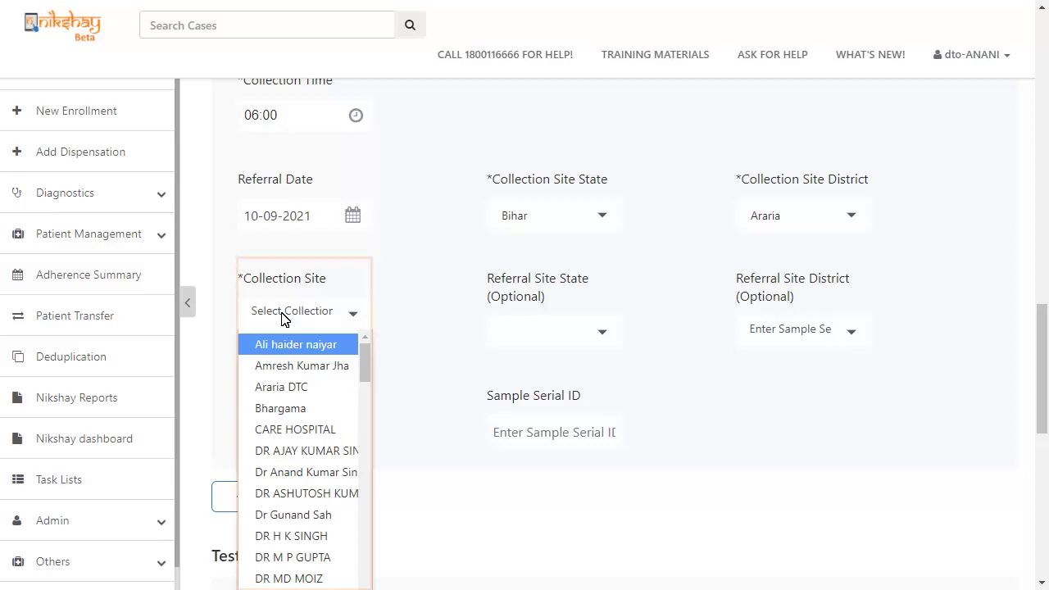
click(290, 387)
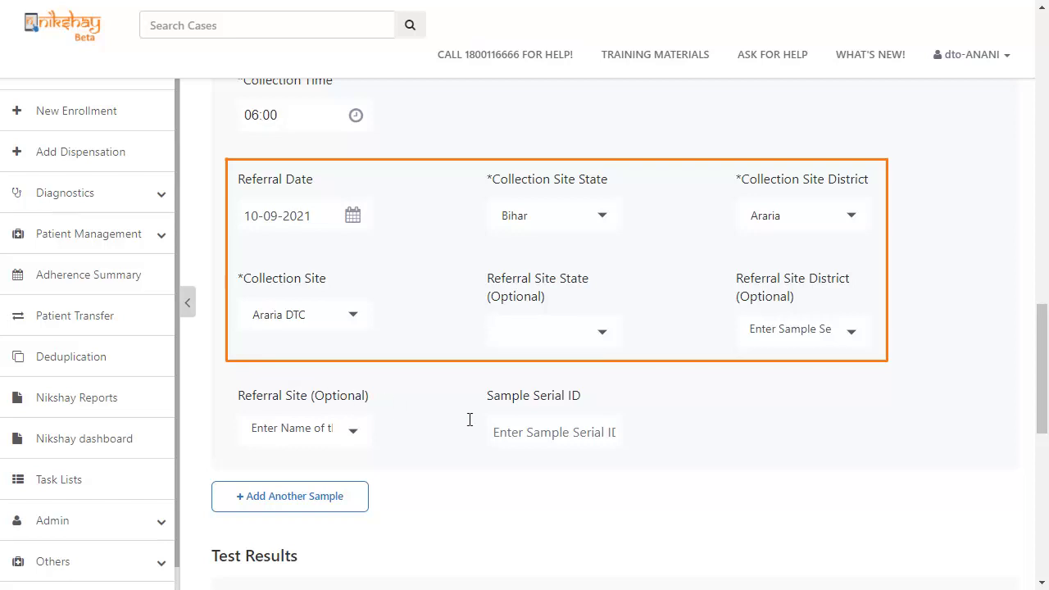
Give Sample 1 serial ID 111111 and add a blank Sample 2 entry
click(508, 434)
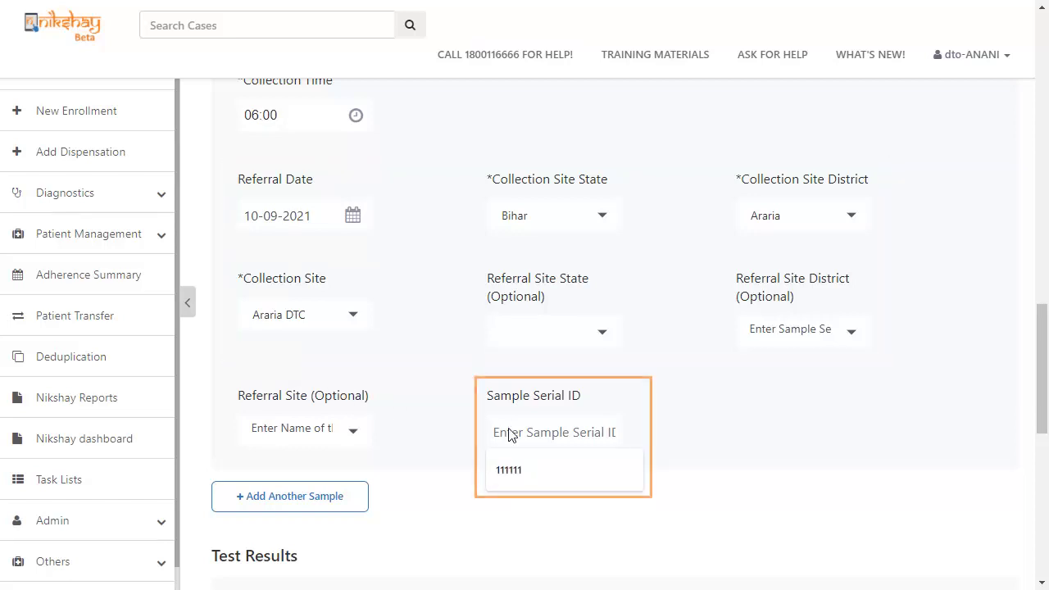
click(508, 470)
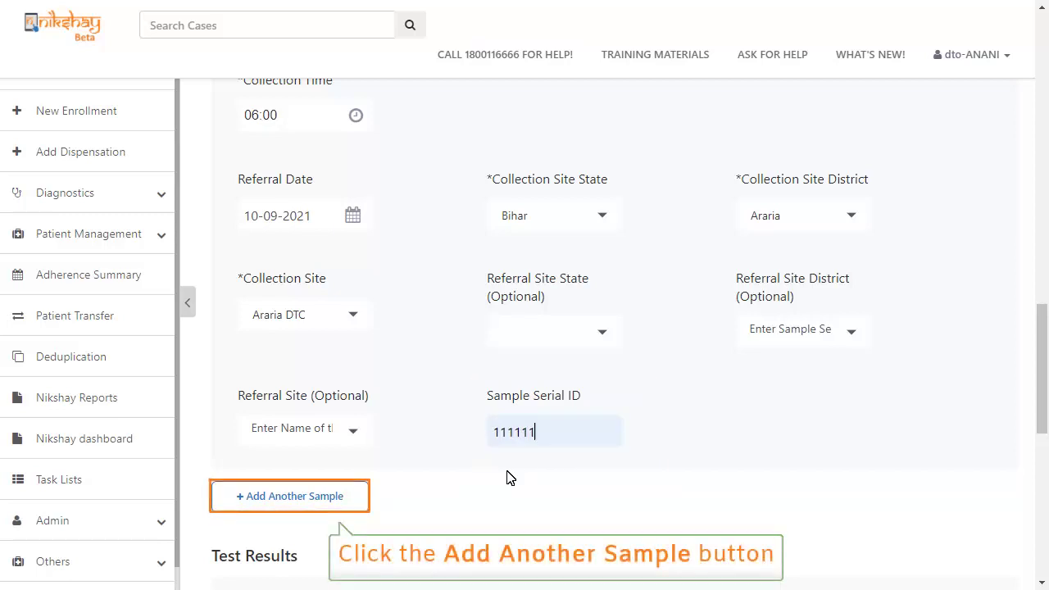
click(347, 496)
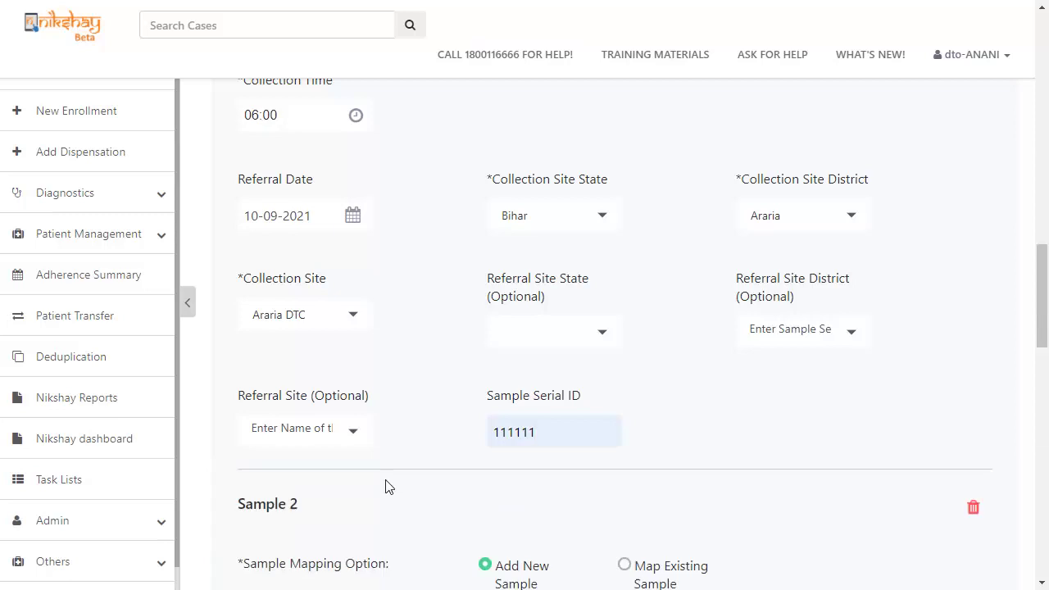
drag(1043, 341, 1003, 521)
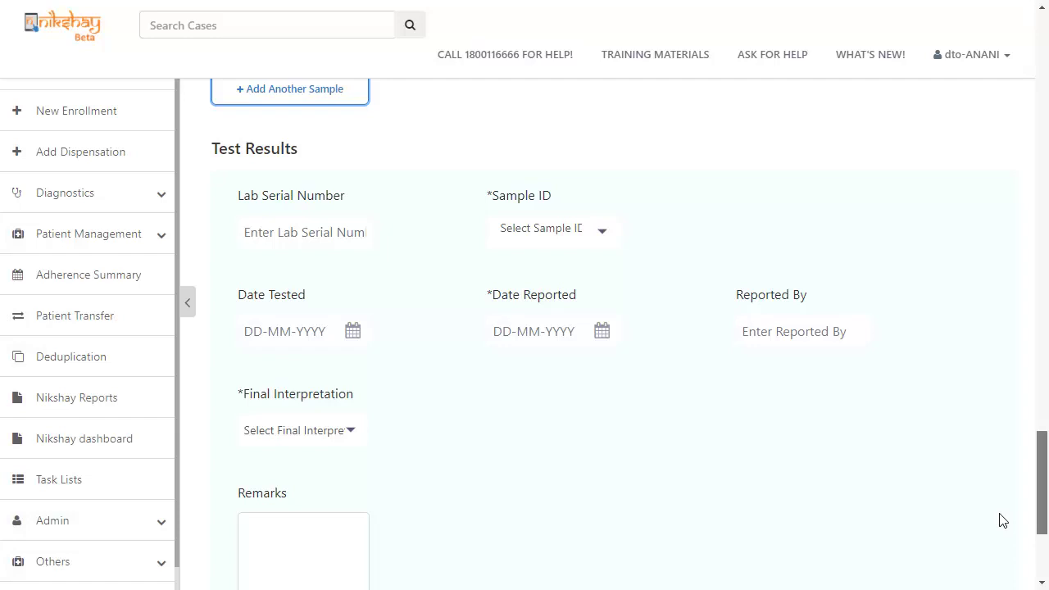
Enter lab serial number 121 and link the results to Sample-1
drag(1003, 521, 1003, 521)
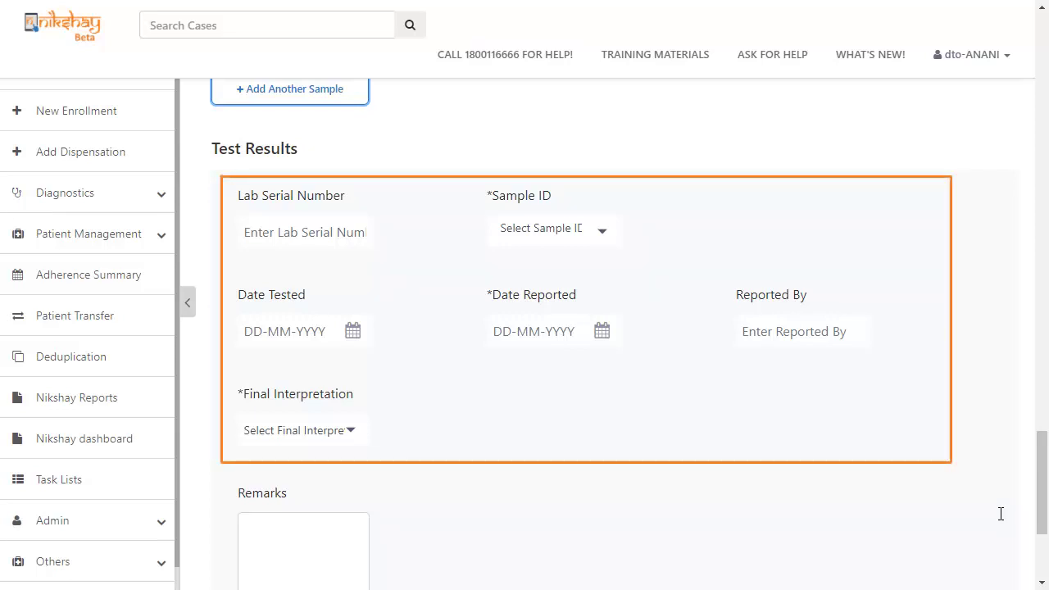
click(291, 234)
text(121)
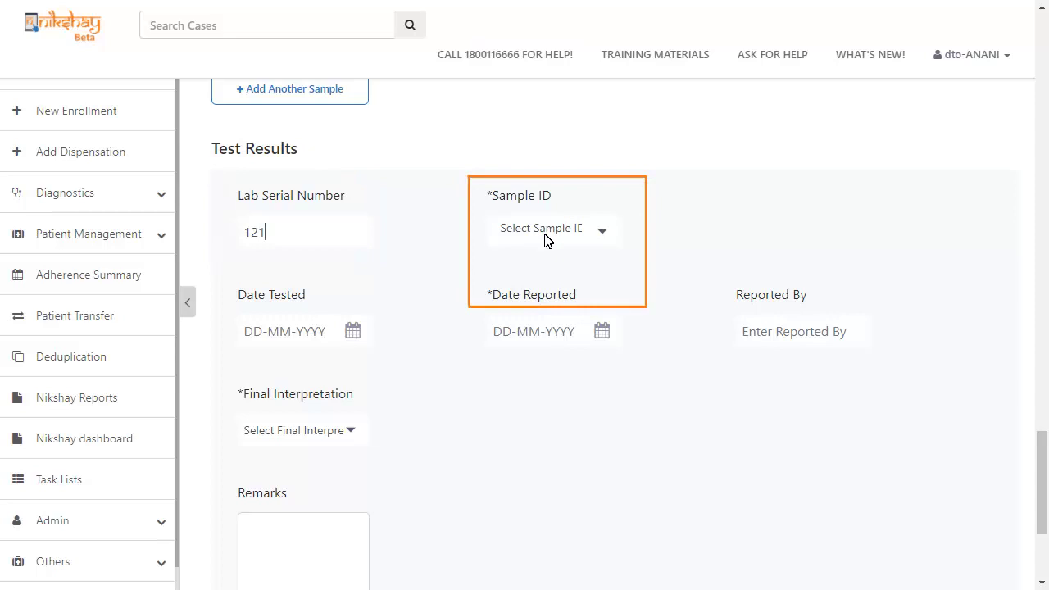
click(525, 272)
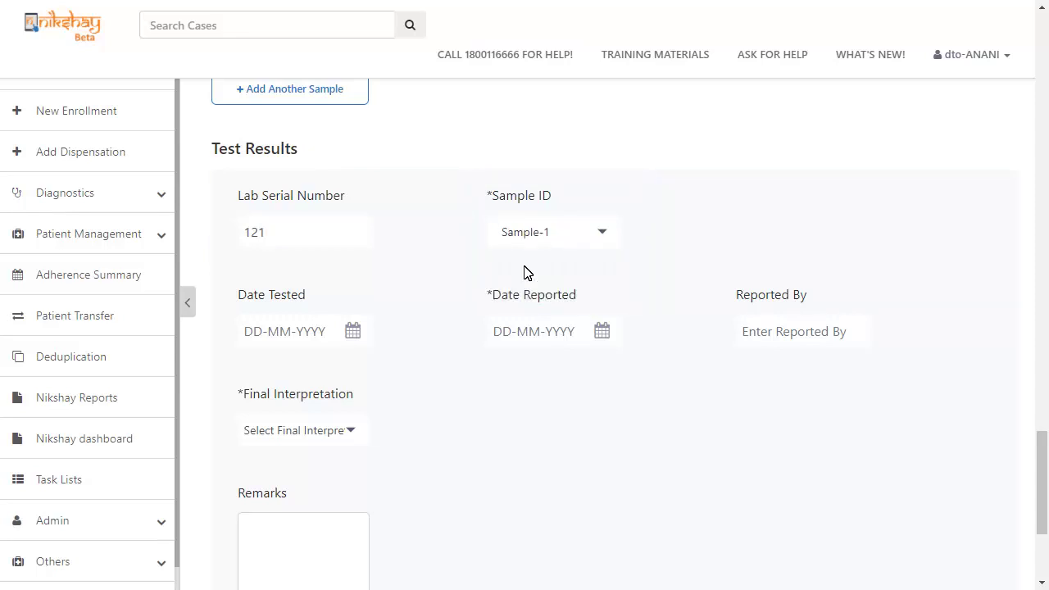
Set date tested to 12-09-2021 and date reported to 13-09-2021
click(312, 336)
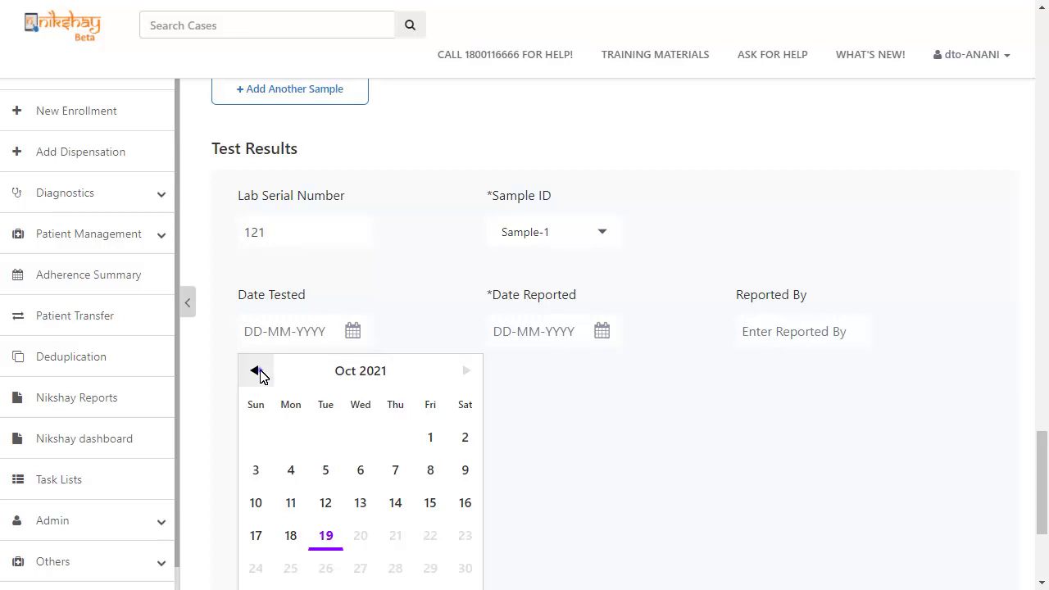
click(260, 375)
click(265, 506)
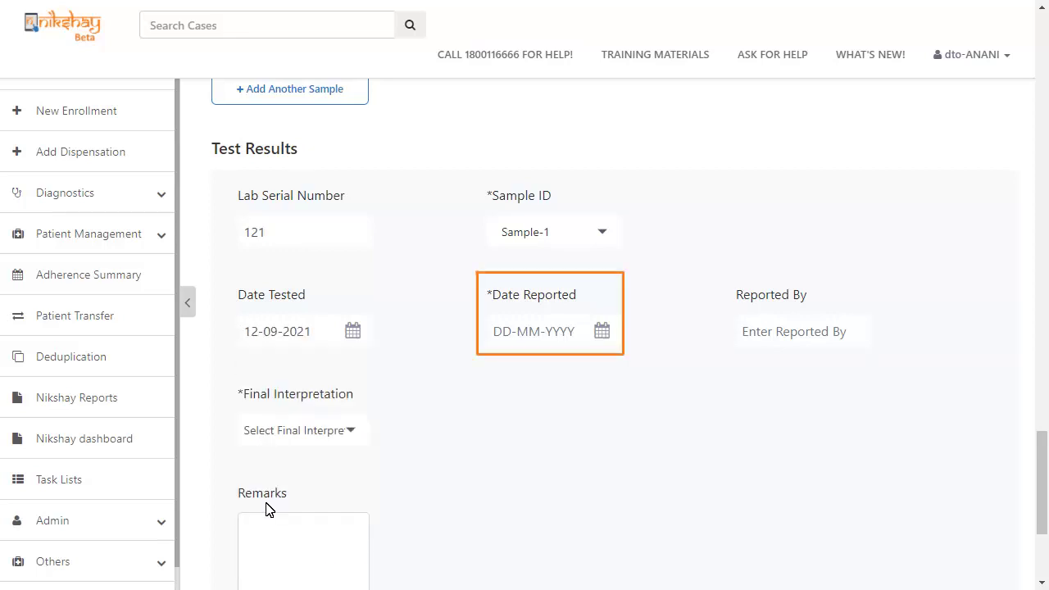
click(521, 330)
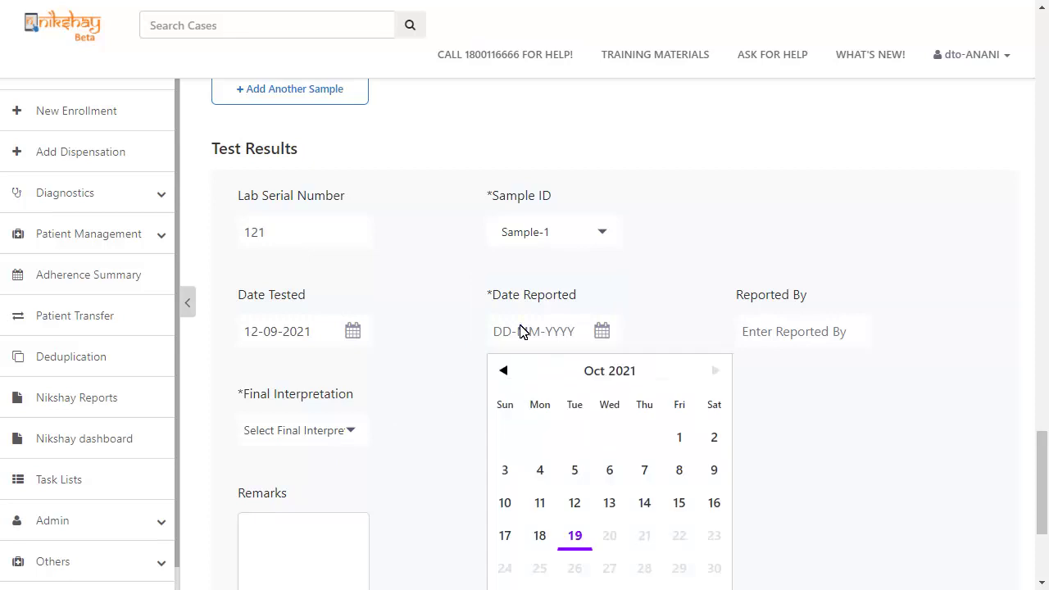
click(504, 372)
click(541, 505)
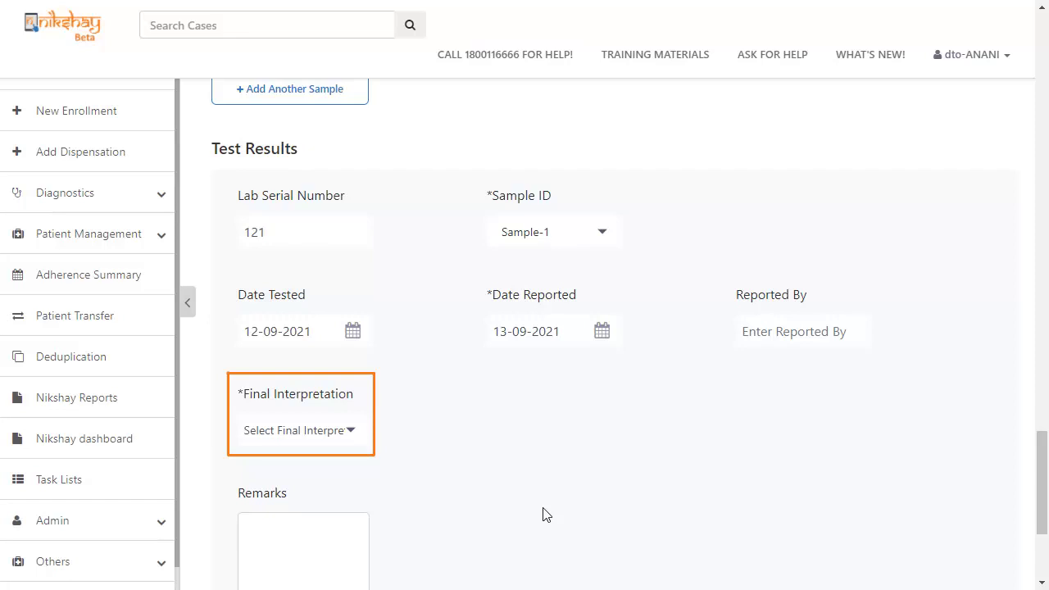
Set the final interpretation to M.Tb. not detected and submit the test
click(257, 434)
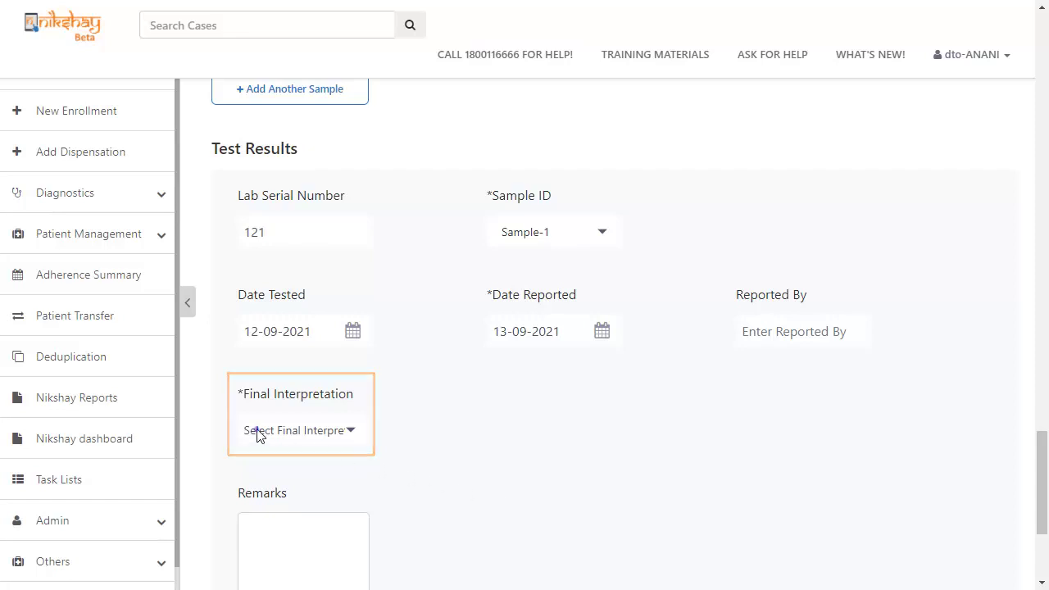
click(285, 306)
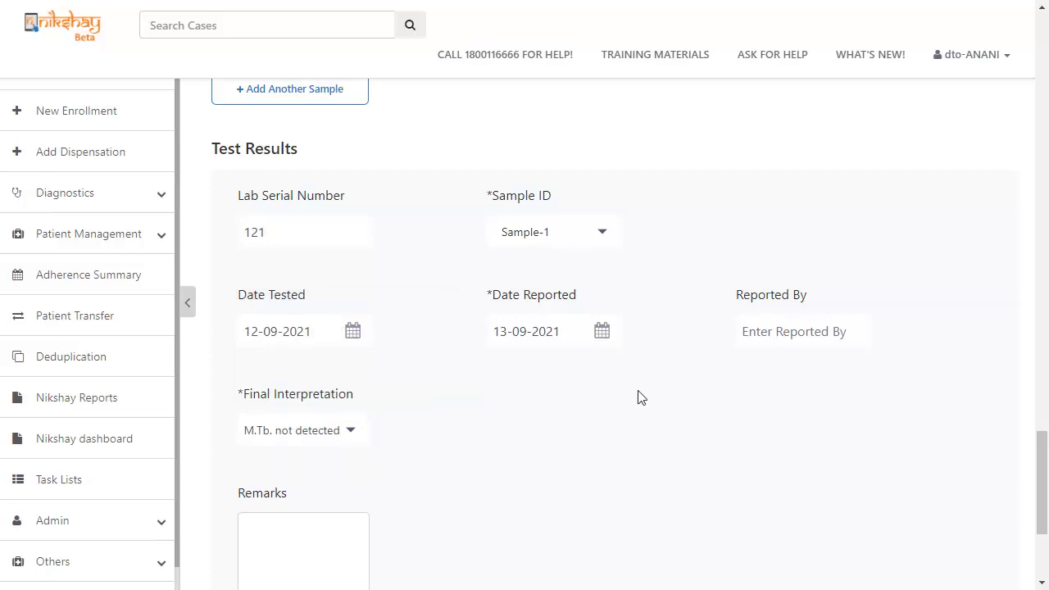
drag(1045, 504, 1045, 508)
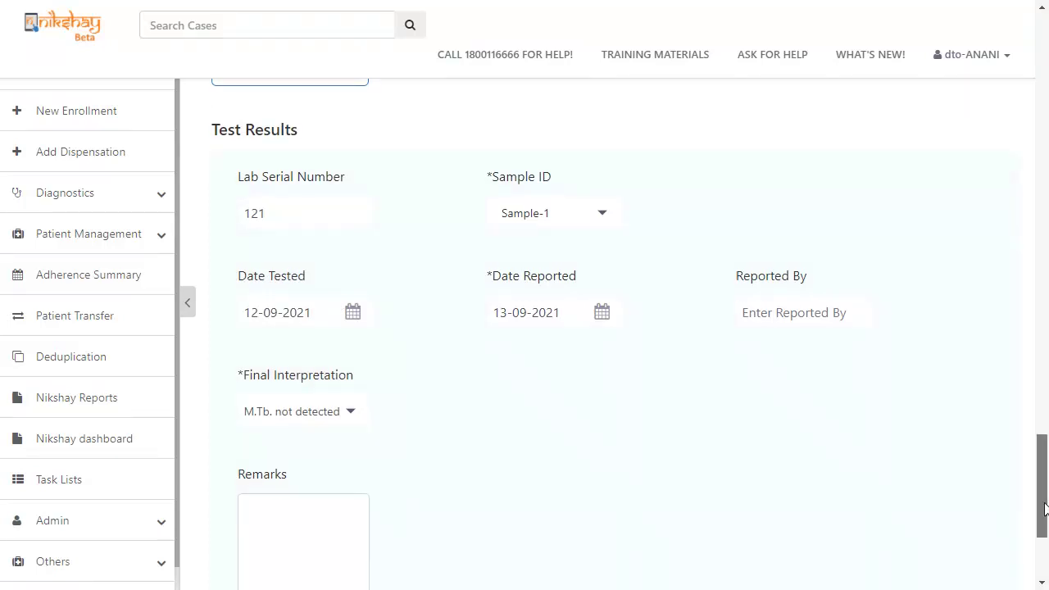
drag(1046, 509, 1046, 547)
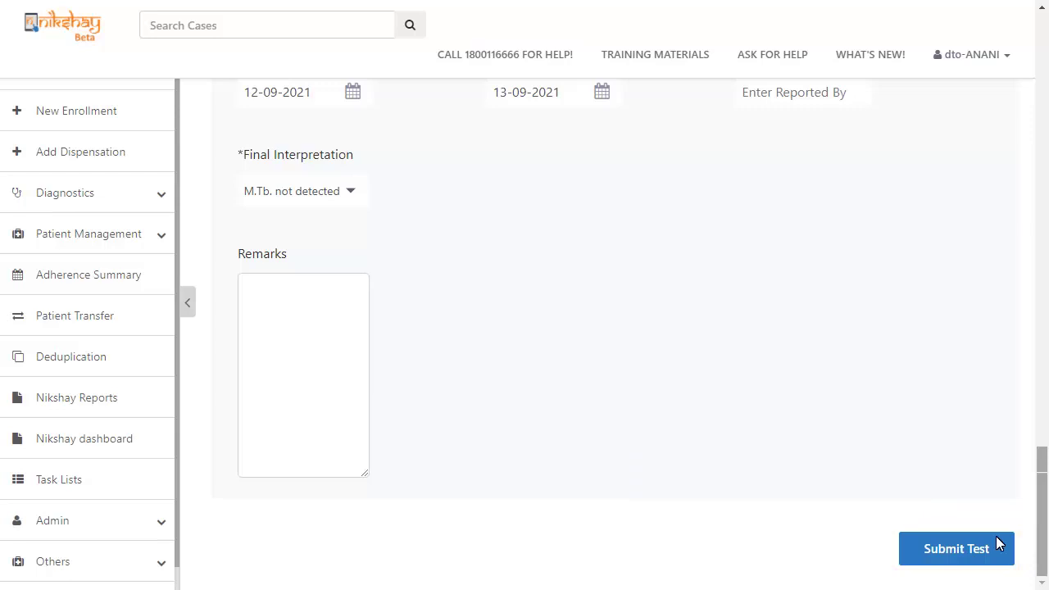
click(943, 548)
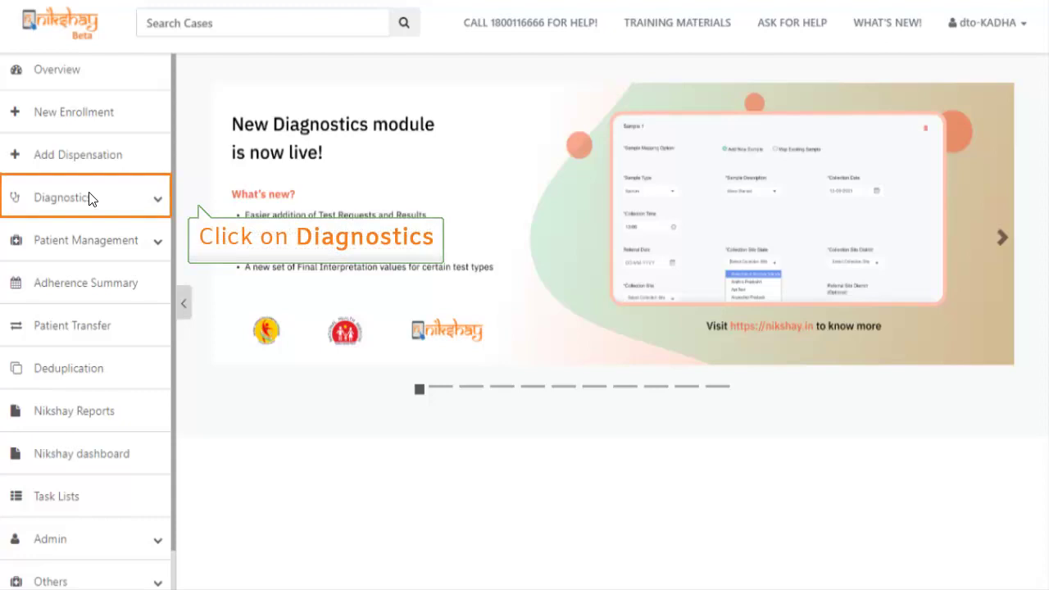
Open the Diagnostics Add Test page and list the patient search types: ID, name or phone number
click(110, 188)
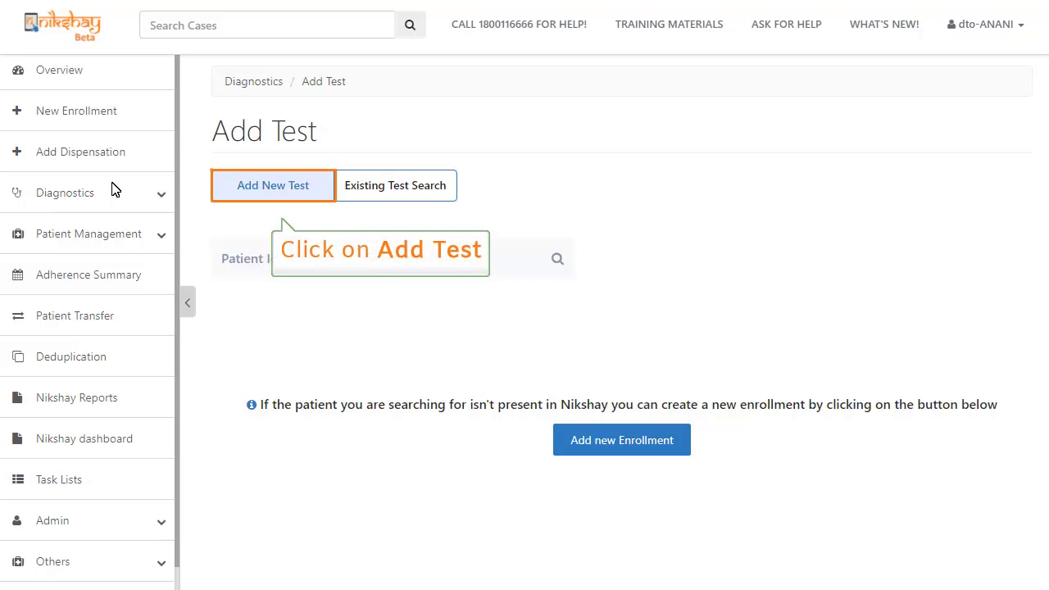
click(267, 261)
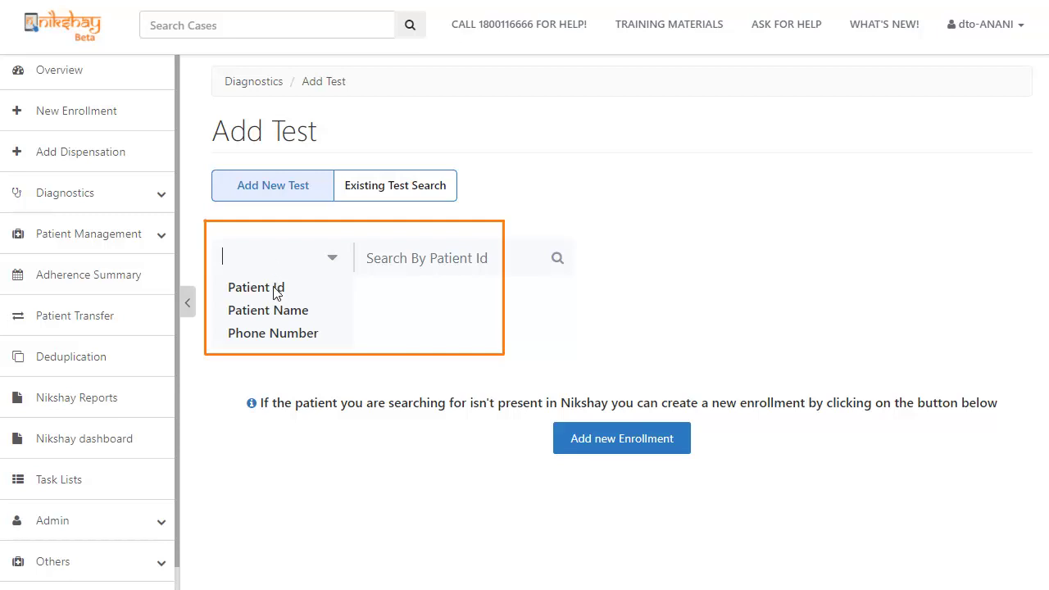
Search by Patient Name for the patient and start a New Test for the single match
click(280, 311)
text(Soumabaha)
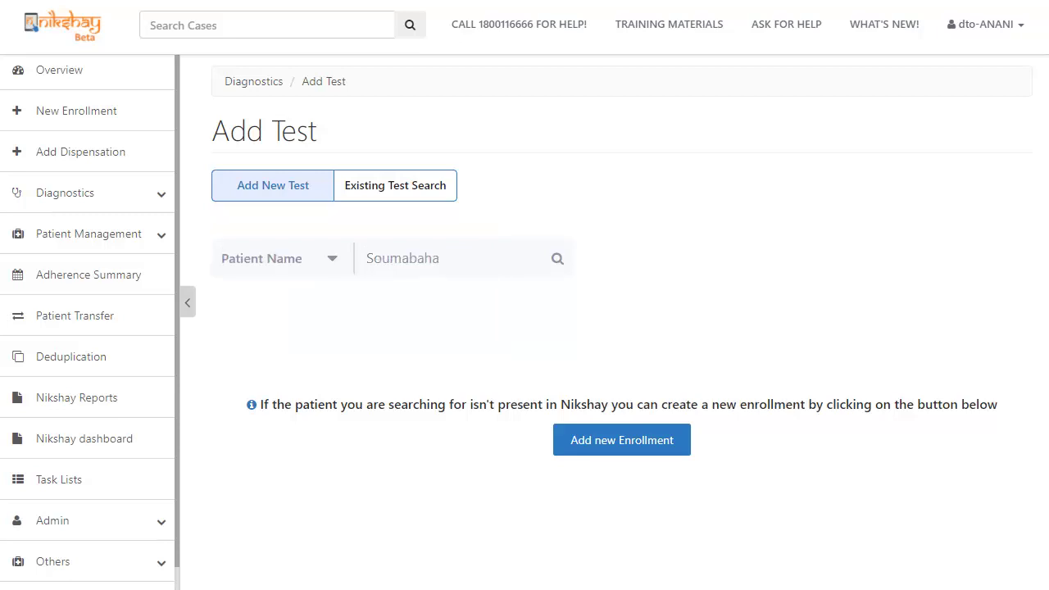
key(Return)
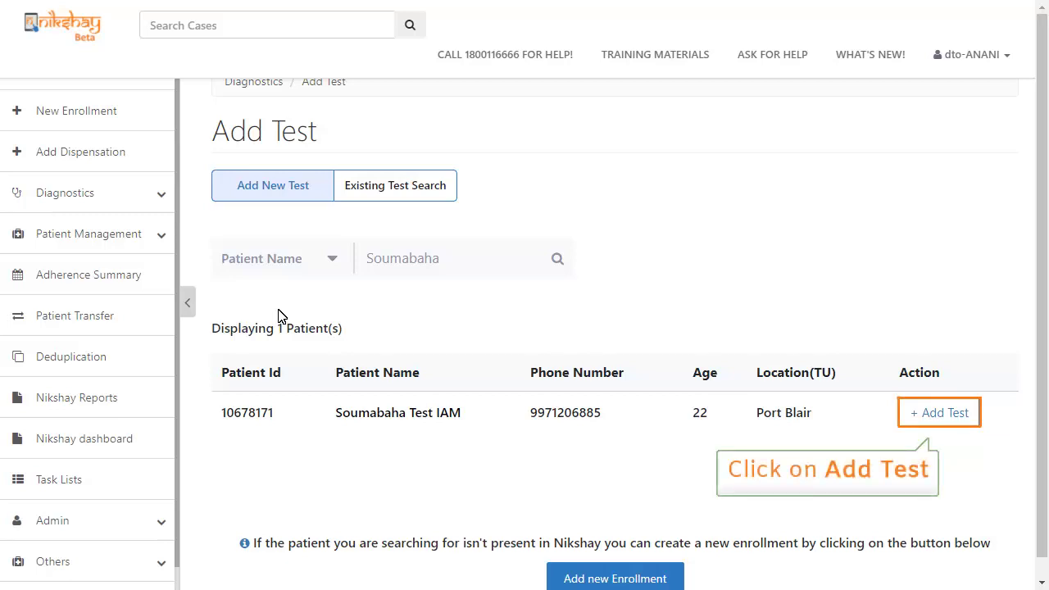
click(944, 412)
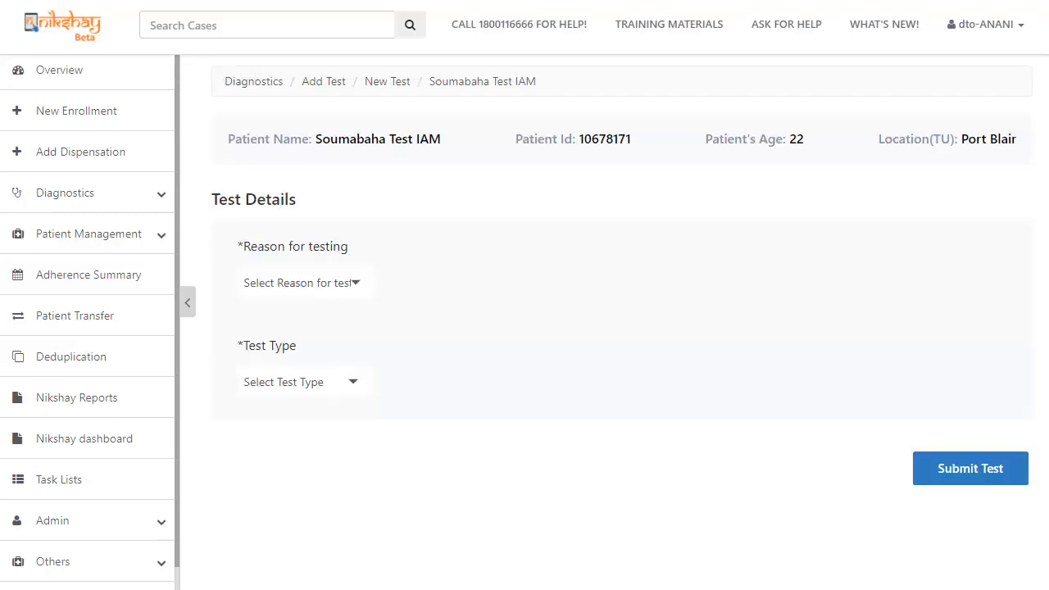